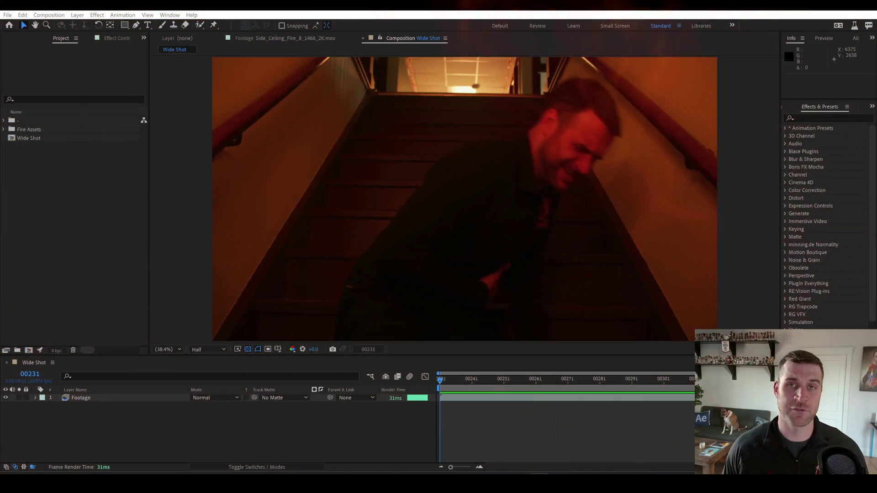
Apply 3D Camera Tracker to the Footage layer and expand its Advanced solve settings.
click(81, 398)
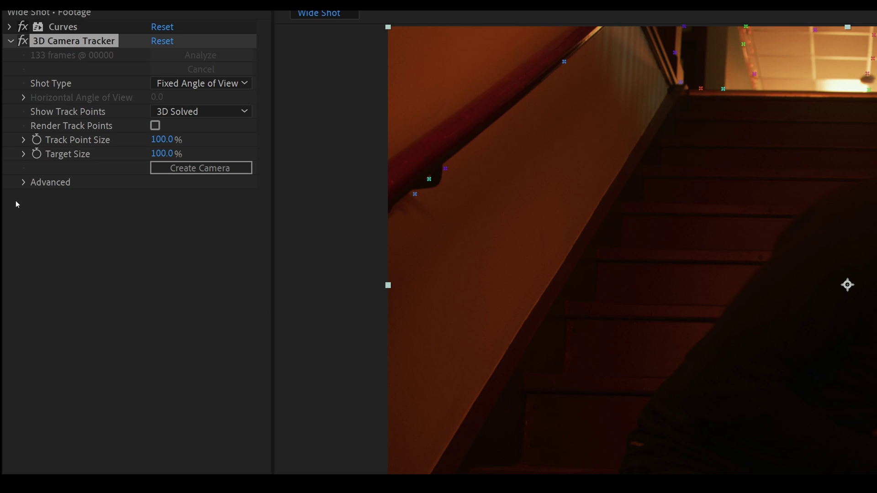
click(23, 181)
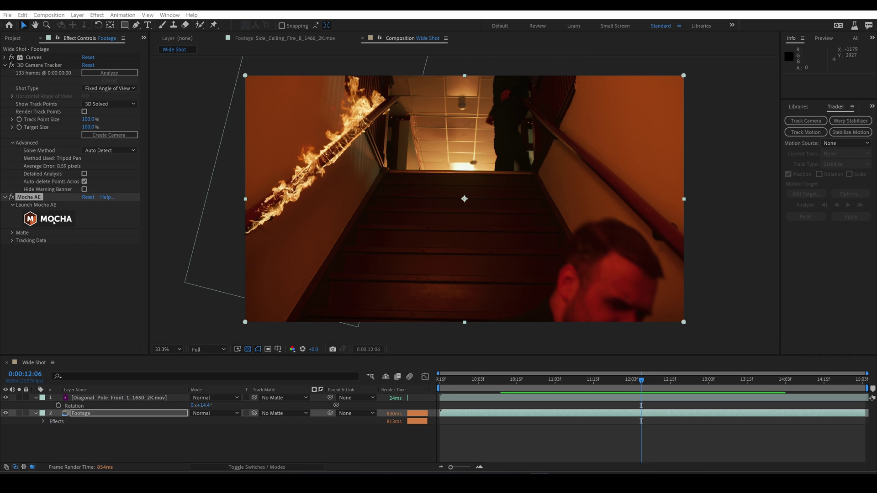
Launch Mocha and draw a closed X-spline shape around the left stairwell wall.
click(54, 220)
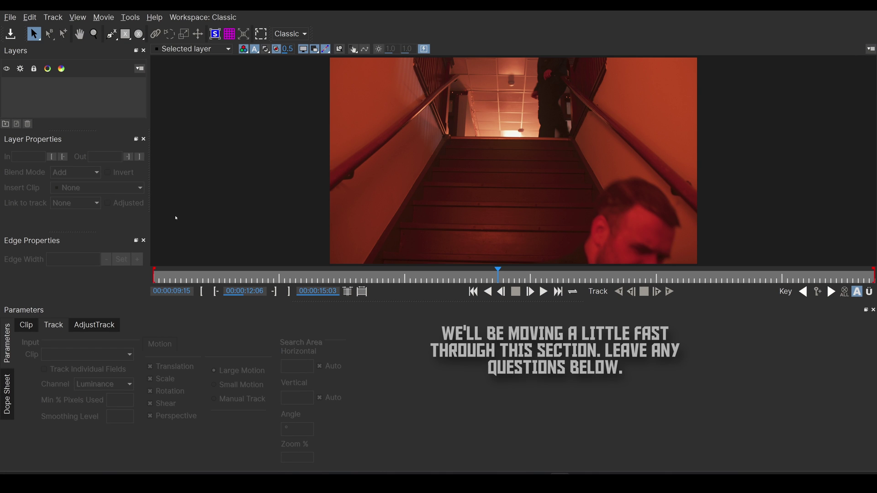
click(111, 33)
click(359, 264)
click(402, 168)
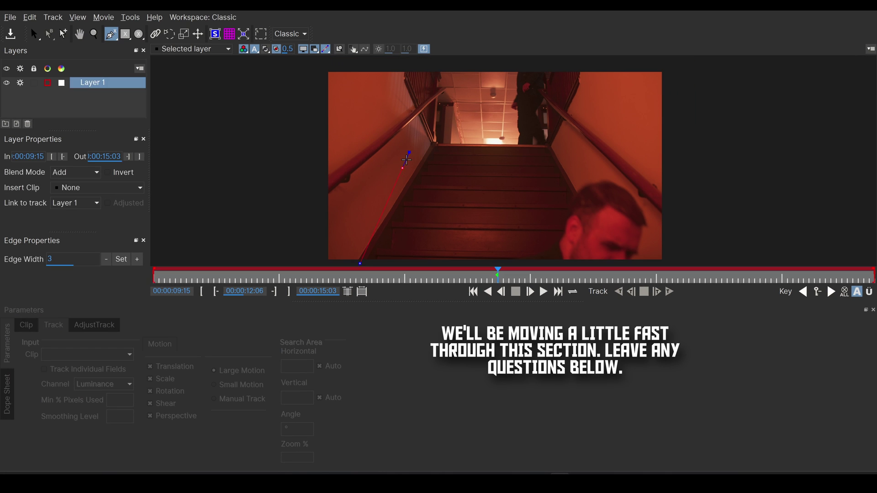
click(435, 90)
click(282, 251)
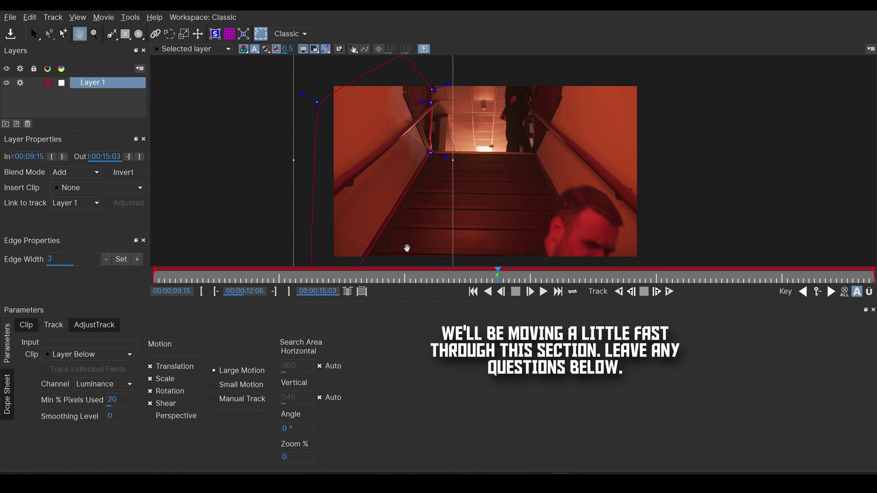
key(x)
drag(405, 248, 402, 232)
Track the wall shape backward and forward, show its planar surface at 13:09, rename it Left Wall, and quit Mocha.
click(631, 292)
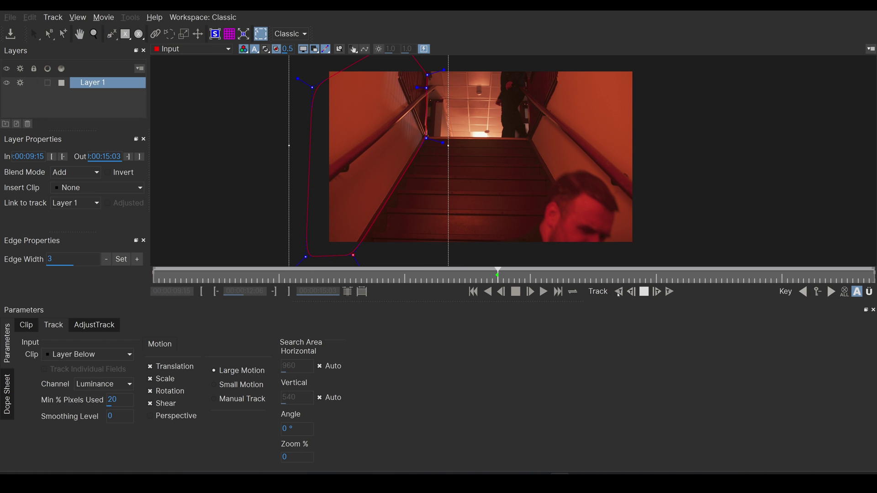
click(669, 291)
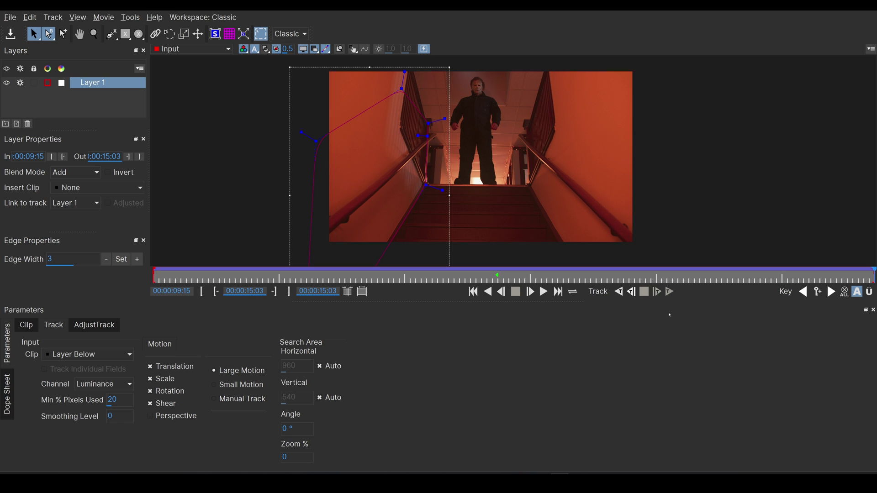
click(645, 276)
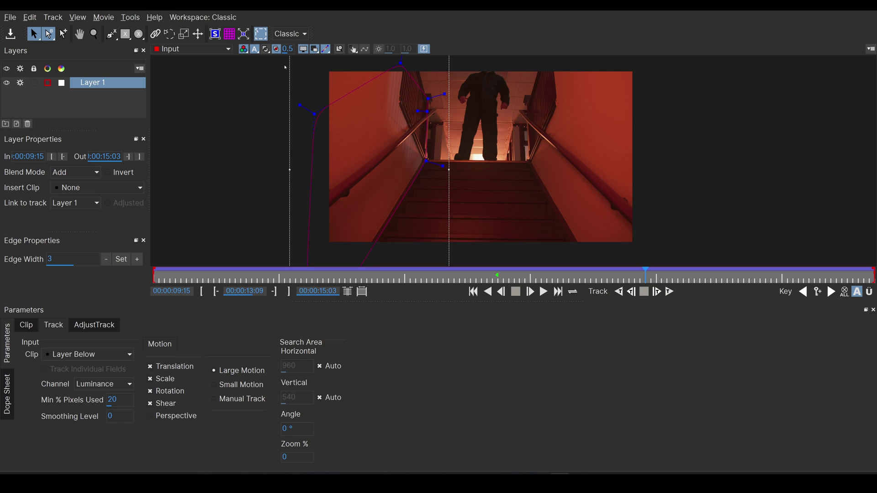
click(216, 34)
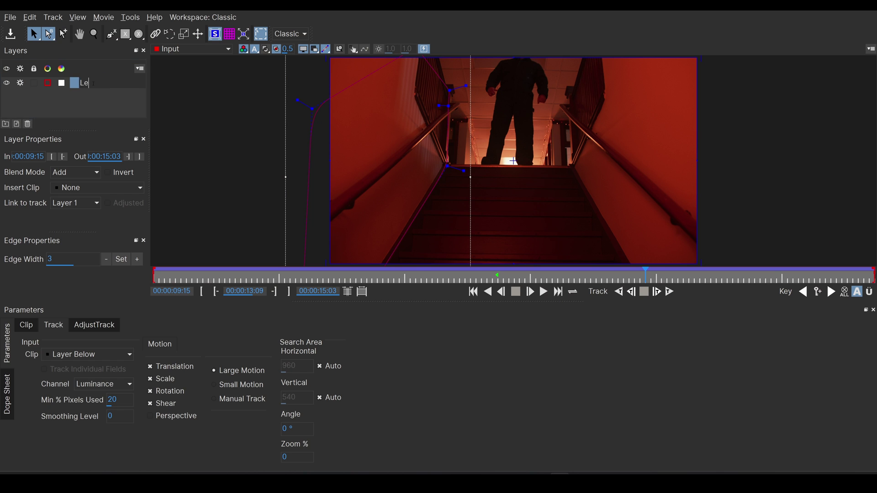
text(all)
key(Return)
key(ctrl+q)
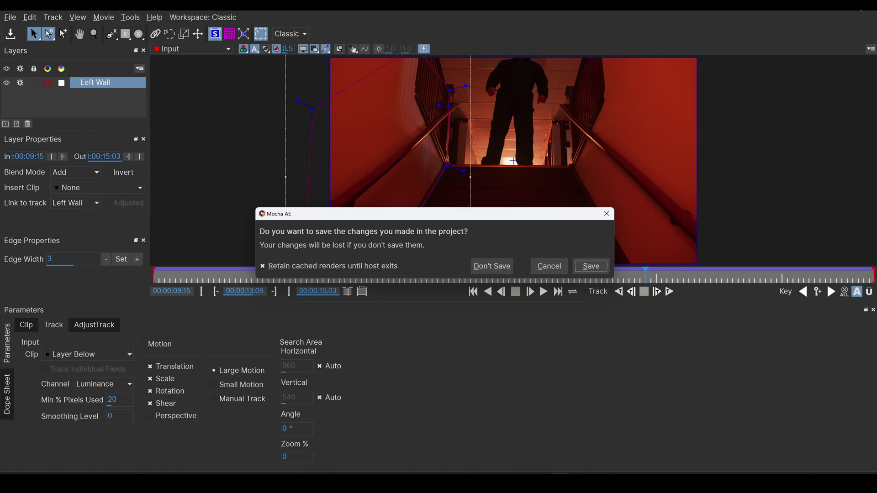
Save the Mocha changes and label the marker at 0:00:13:09 Reference Frame.
key(Return)
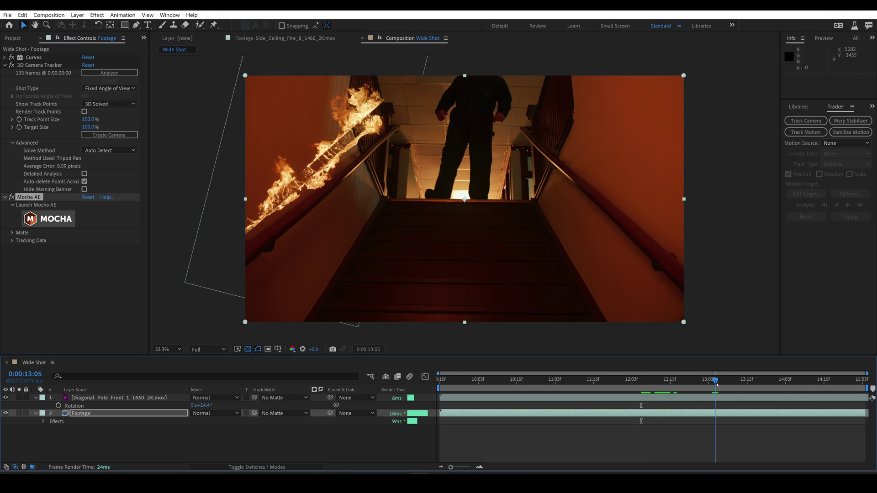
drag(731, 383, 728, 383)
click(756, 441)
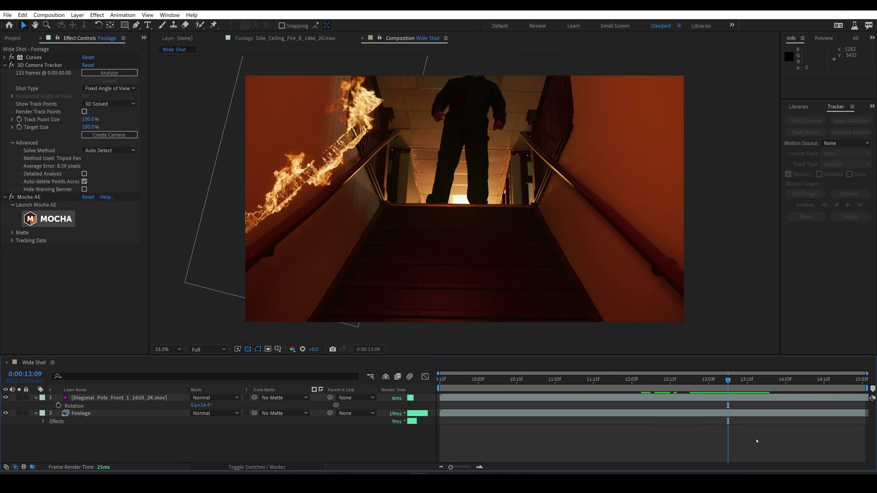
double_click(731, 388)
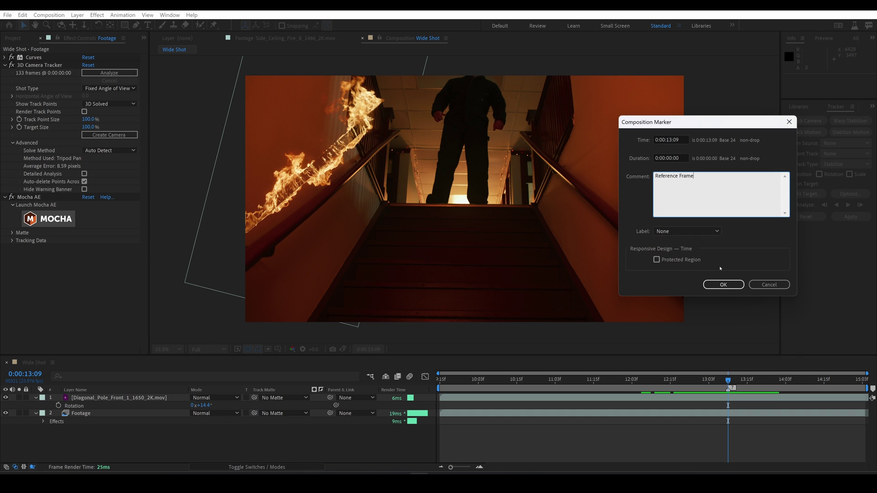
click(721, 285)
Enlarge the fire over the handrail and pre-compose it as Pole Fire Left, moving all attributes.
mouse_move(323, 167)
mouse_down()
mouse_move(333, 219)
mouse_move(340, 211)
mouse_up()
click(77, 16)
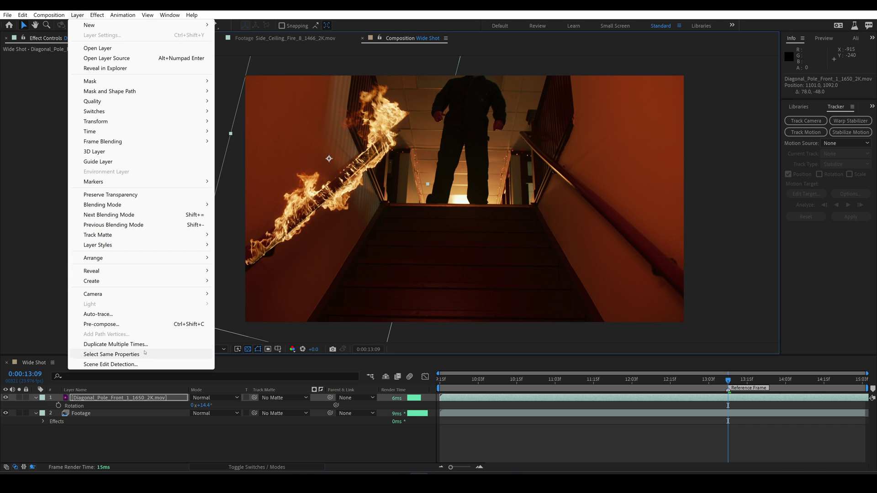
click(101, 324)
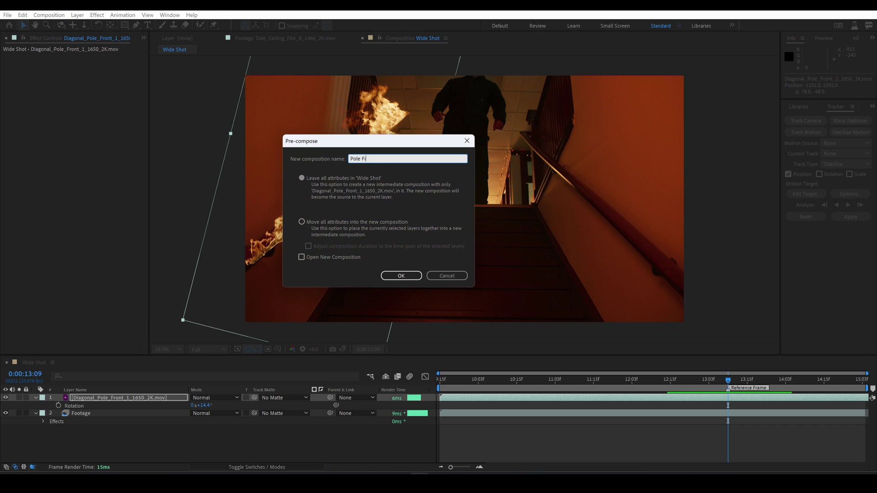
click(301, 222)
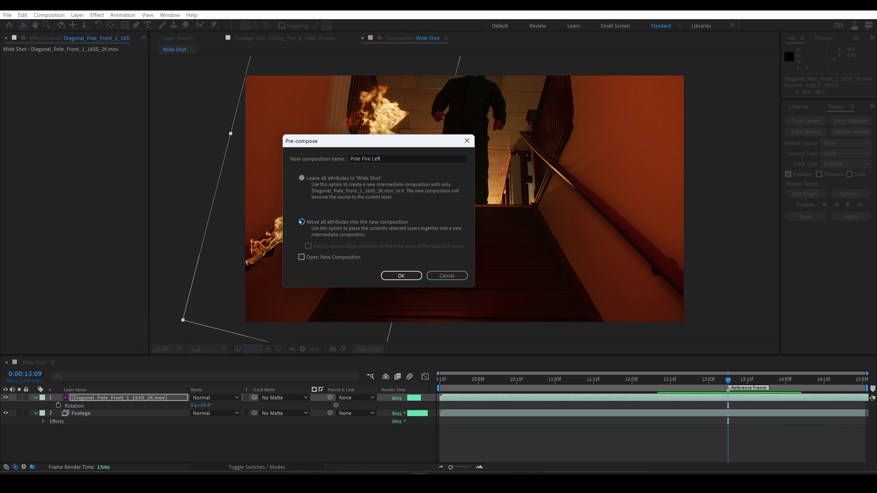
click(389, 276)
Corner-pin Pole Fire Left to the Left Wall track and preview to the last frame.
click(100, 239)
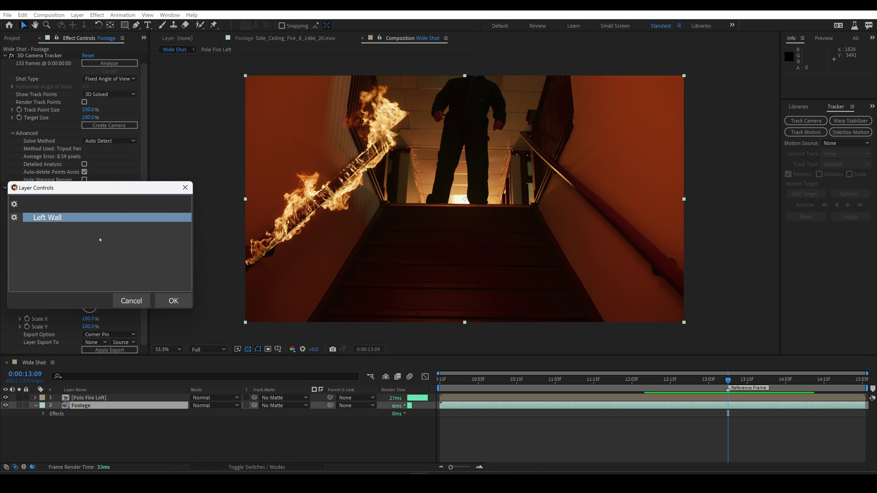
click(166, 302)
click(93, 343)
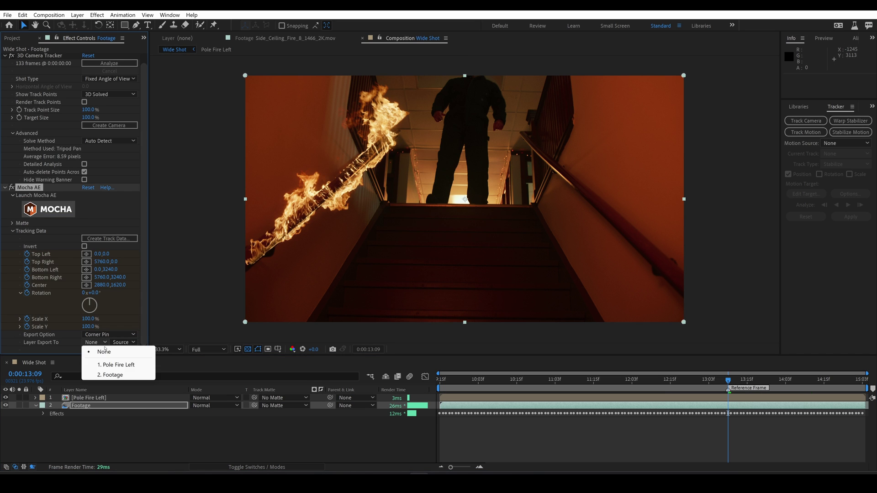
click(104, 365)
click(103, 350)
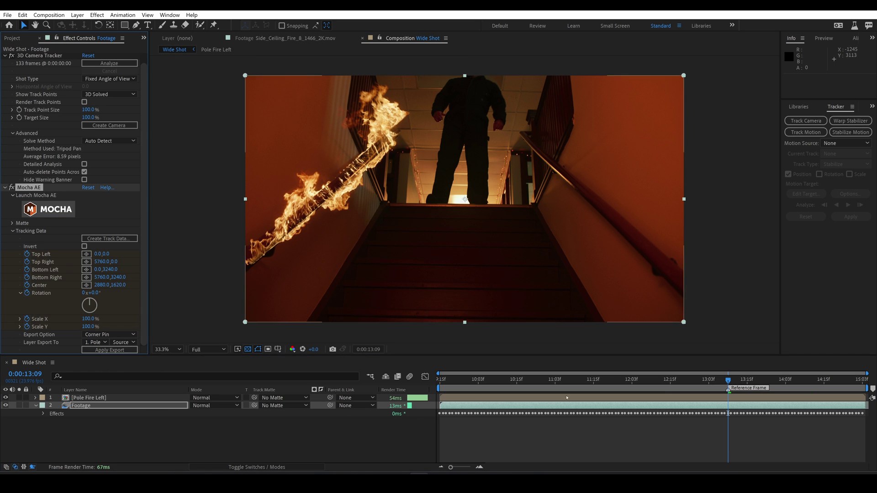
drag(440, 379, 863, 380)
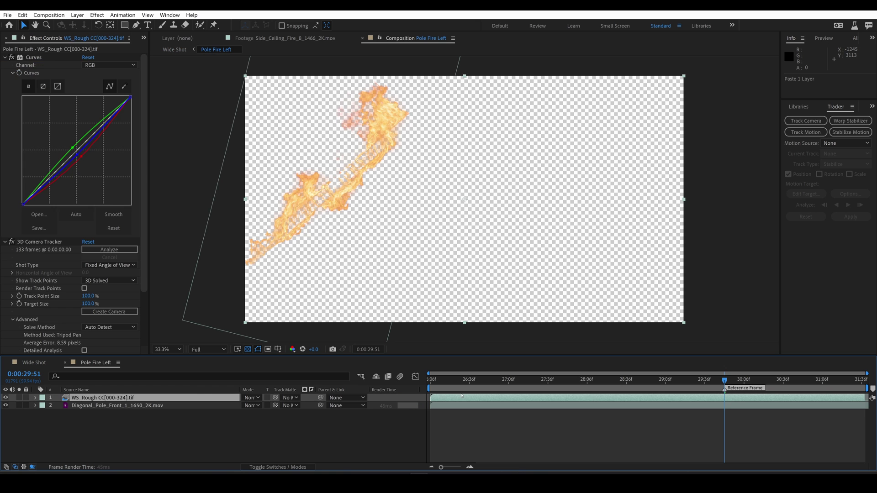
Move the fire above the reference plate, enable time remapping on the plate, and delete its 3D Camera Tracker.
key(ctrl+[)
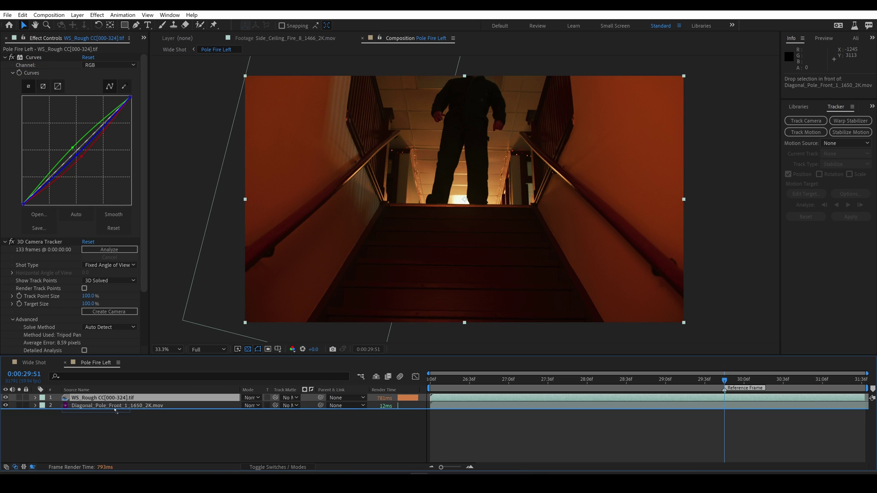
right_click(735, 129)
click(772, 216)
right_click(734, 214)
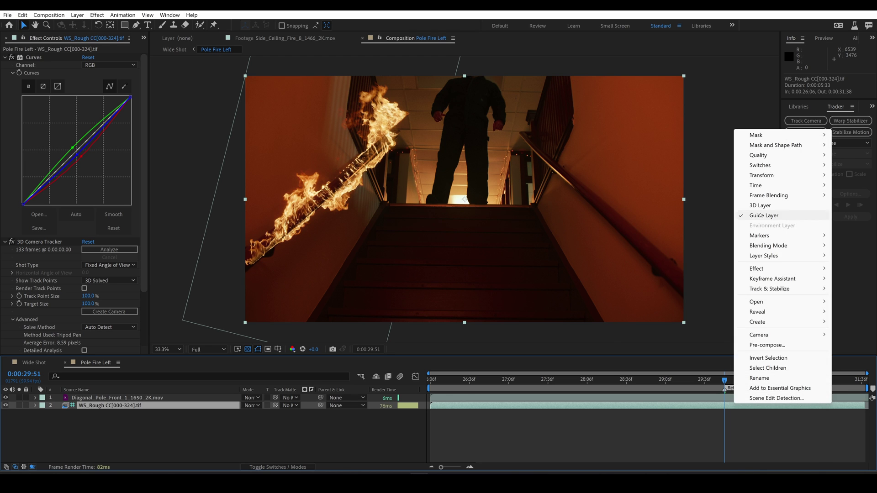
mouse_move(749, 186)
click(662, 186)
click(40, 241)
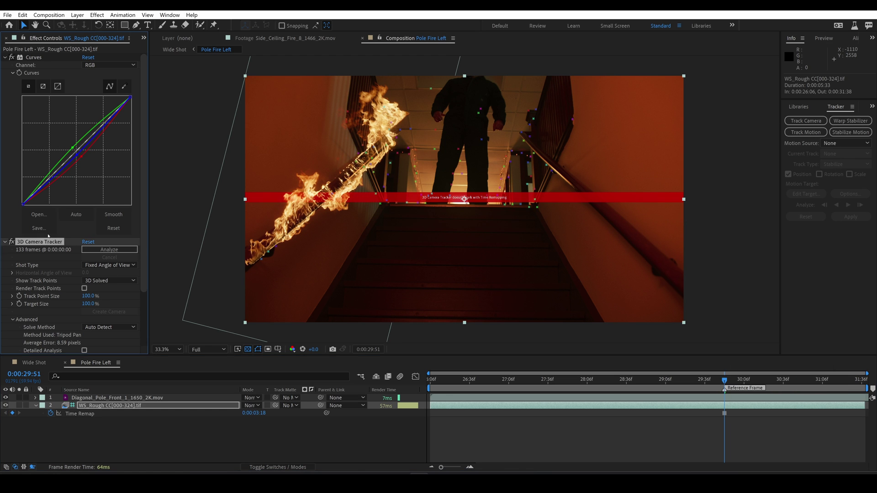
key(Delete)
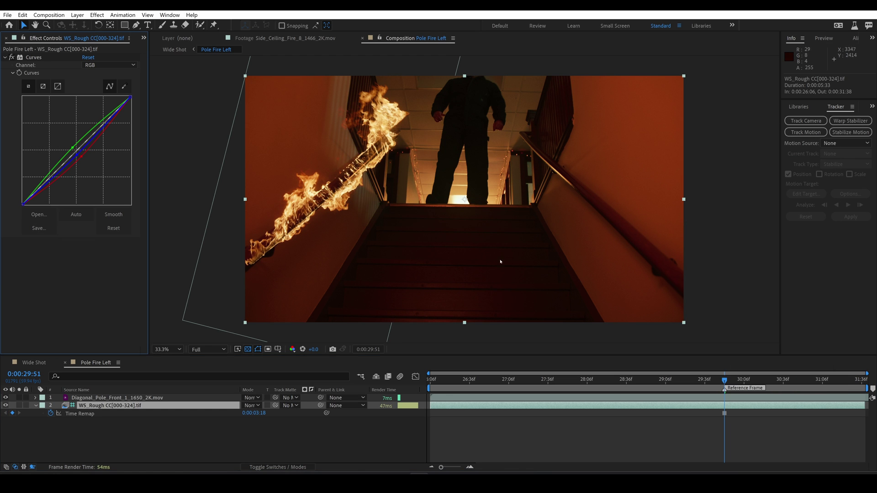
Pre-compose the fire into Comp 5 and rotate it to match the handrail angle.
click(114, 397)
click(77, 14)
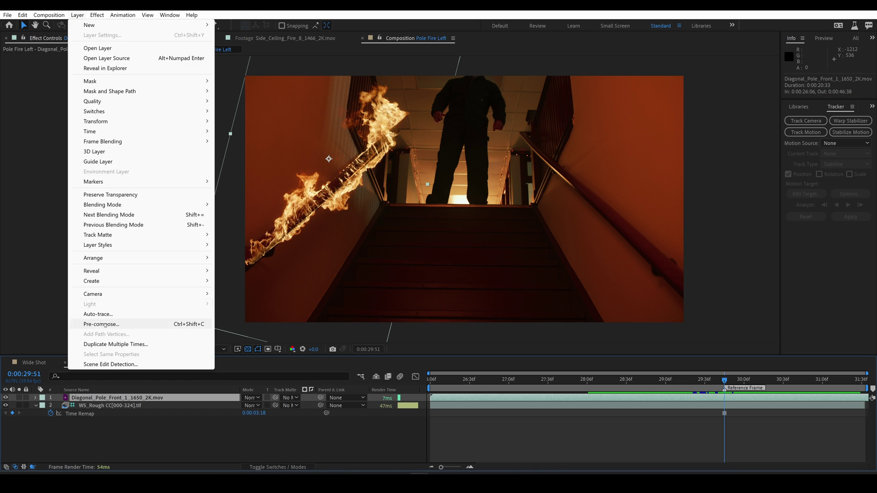
click(91, 324)
click(397, 277)
double_click(343, 220)
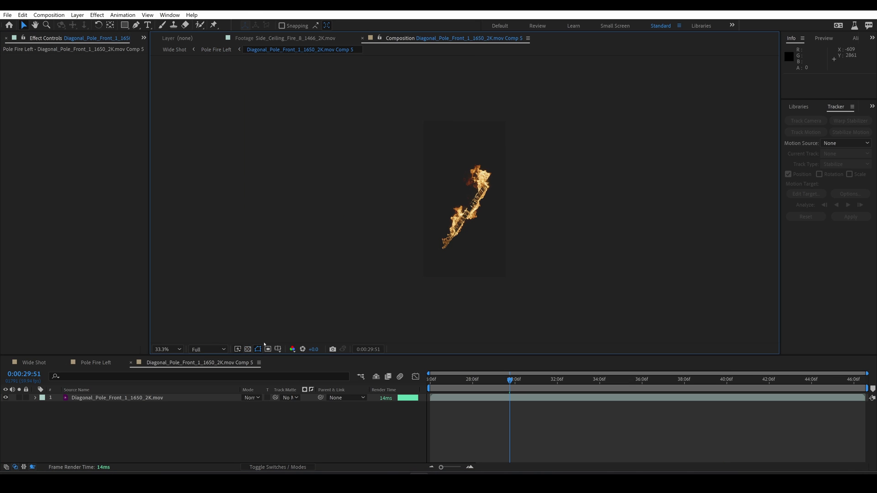
click(476, 217)
drag(252, 408, 274, 407)
Return to the Wide Shot composition at around frame 12:22.
click(95, 362)
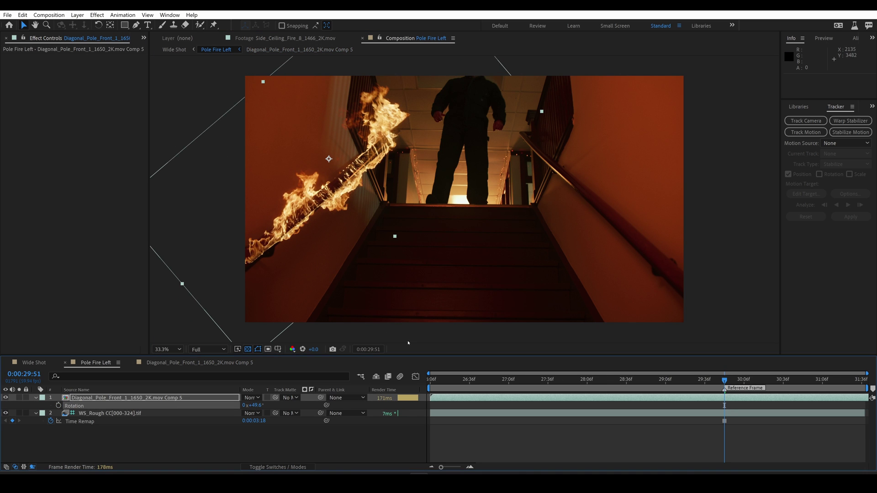
key(ctrl+space)
key(Return)
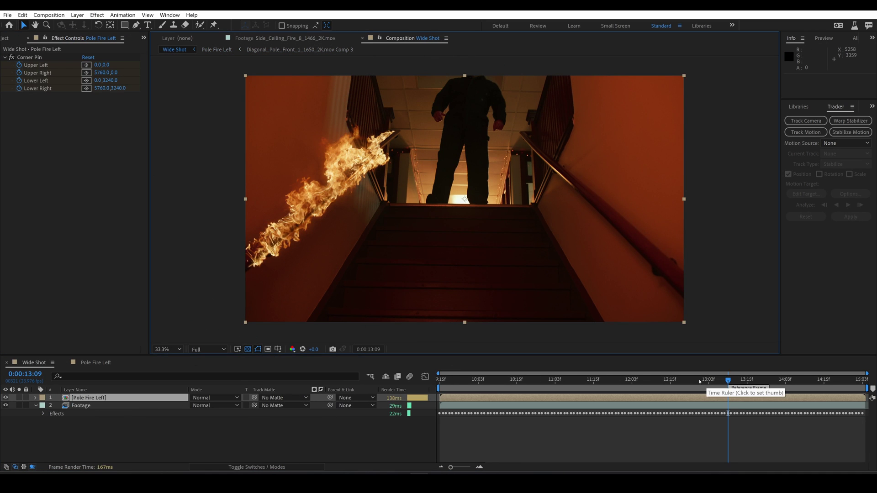
drag(706, 380, 693, 380)
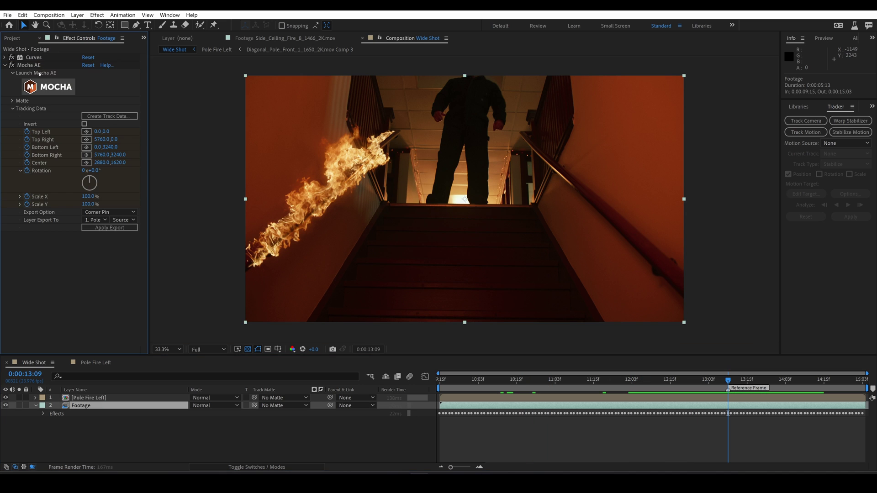
In Mocha, exclude Left Wall from tracking, then draw, track both ways, and name a BD matte.
click(44, 89)
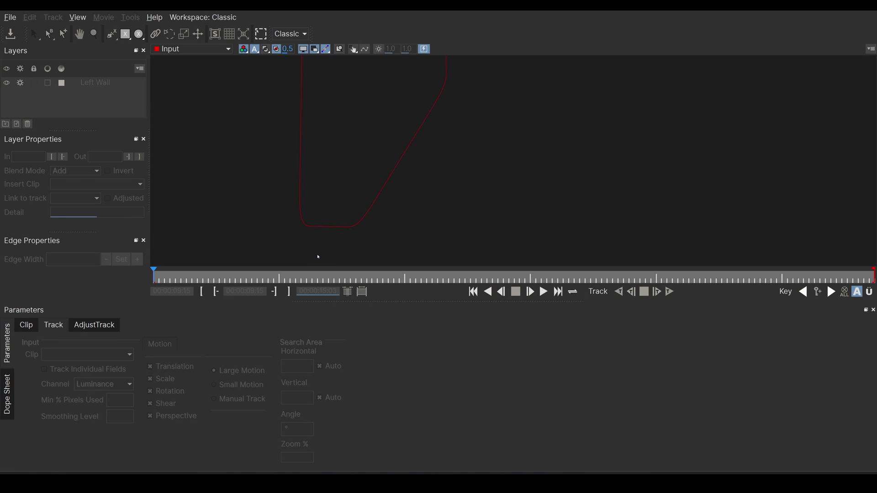
click(20, 83)
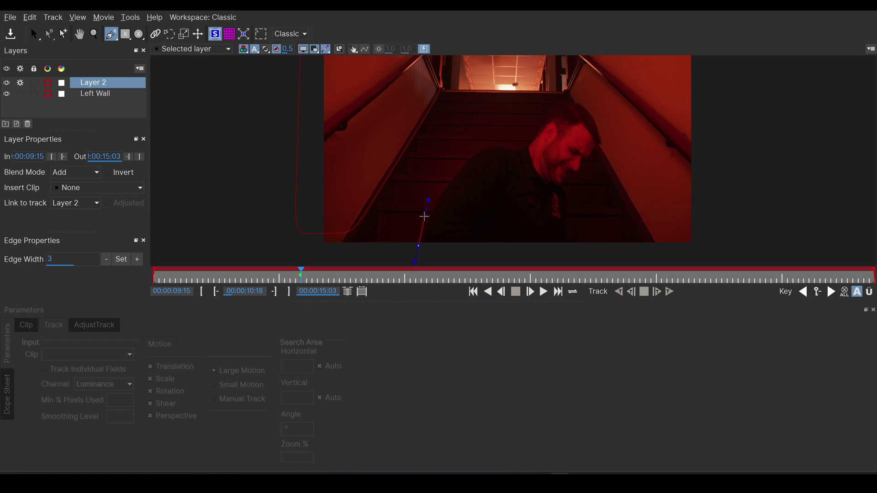
click(496, 142)
click(520, 145)
click(533, 121)
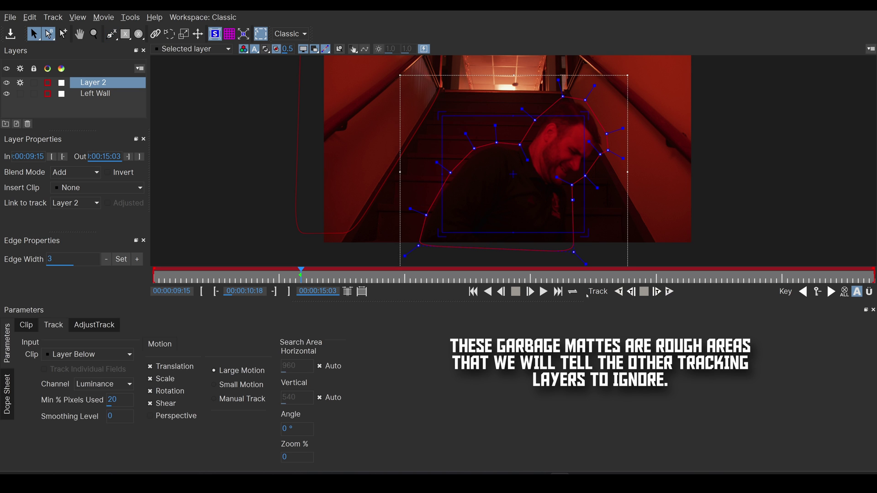
click(657, 291)
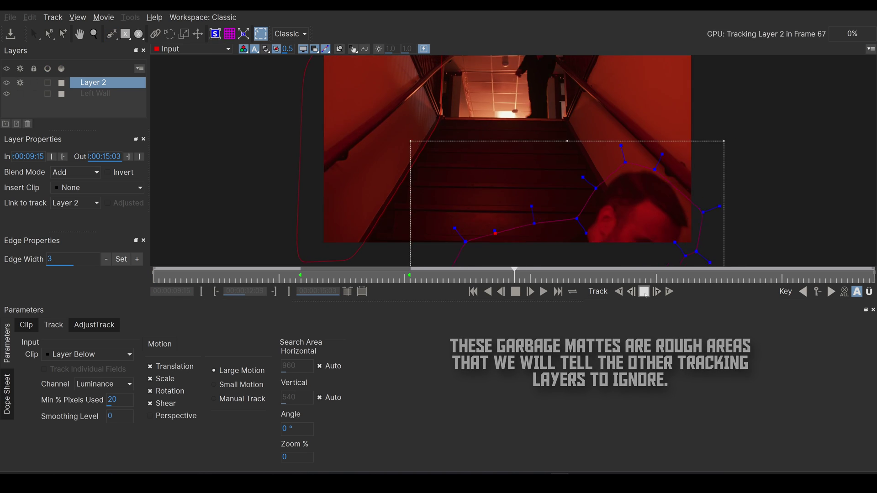
click(643, 291)
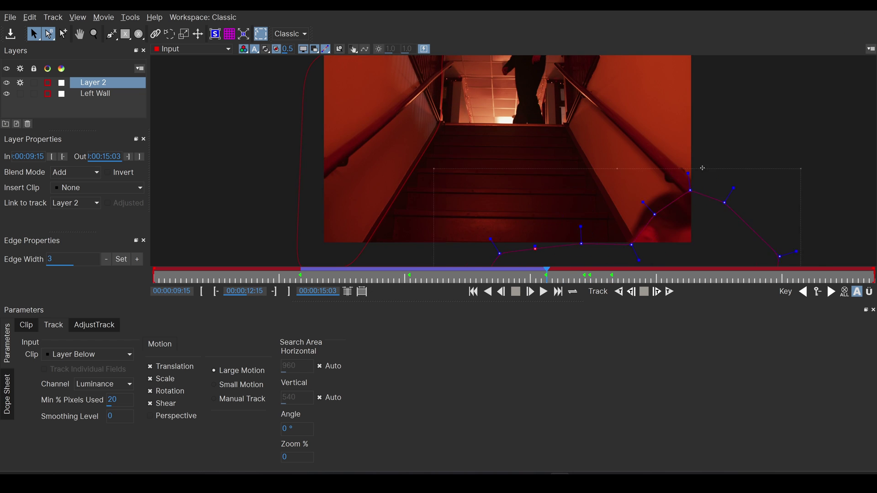
click(631, 292)
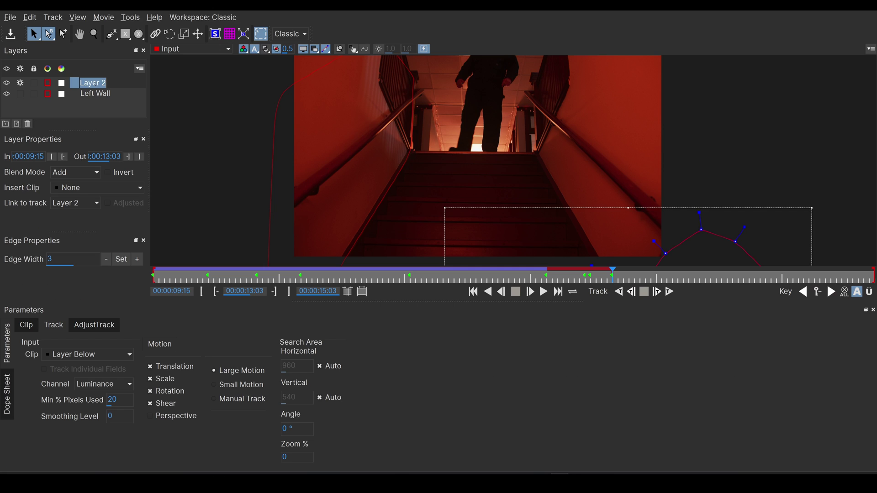
key(Return)
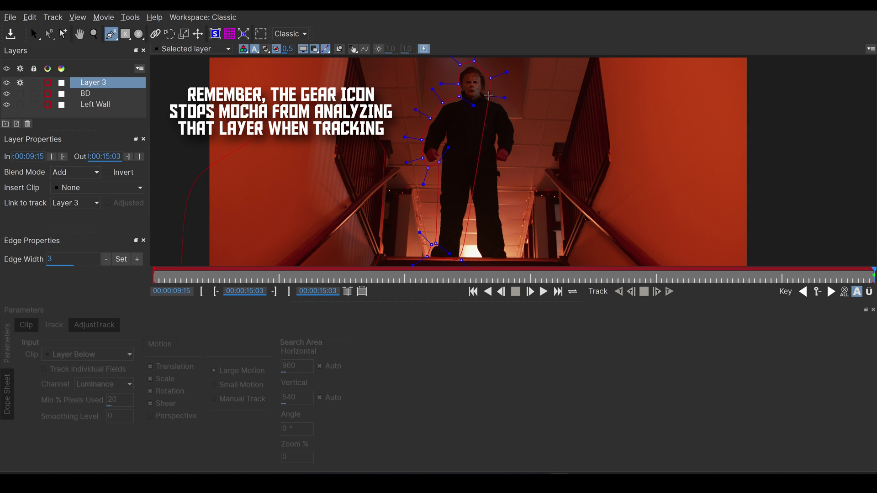
Track Layer 3 backward, rename it after the actor, and exclude it from tracking.
key(z)
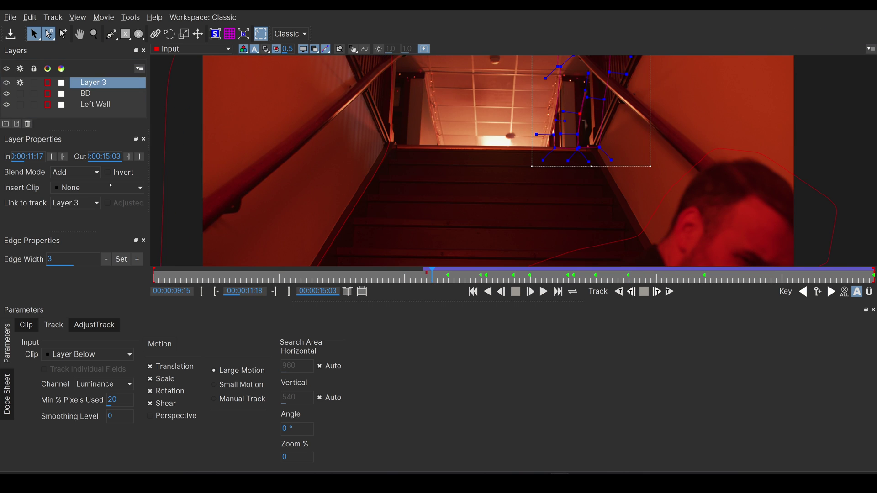
double_click(88, 83)
text(Cory)
key(Return)
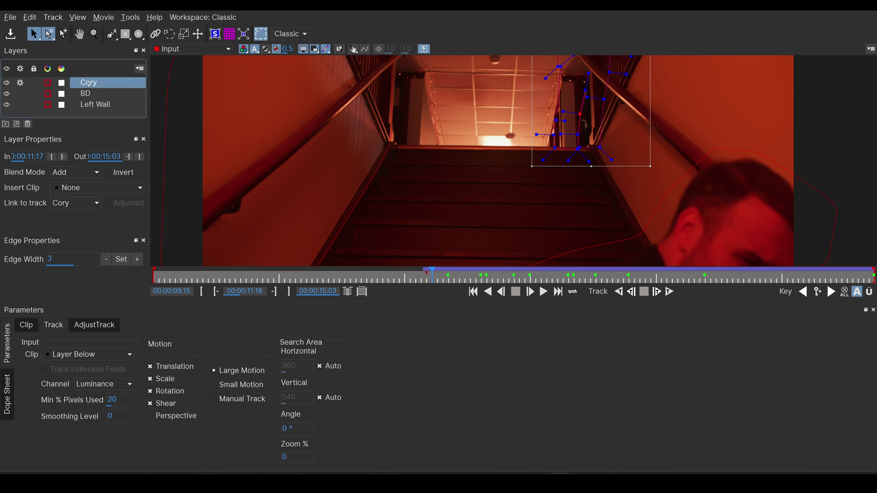
click(20, 82)
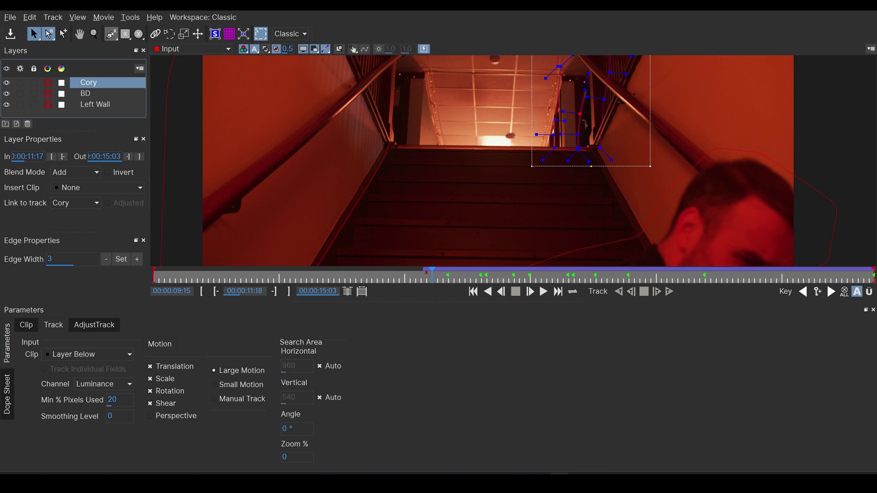
Draw a new X-spline matte across the stairs, name it Ceiling, and close the shape.
scroll(445, 198, up, 3)
click(445, 192)
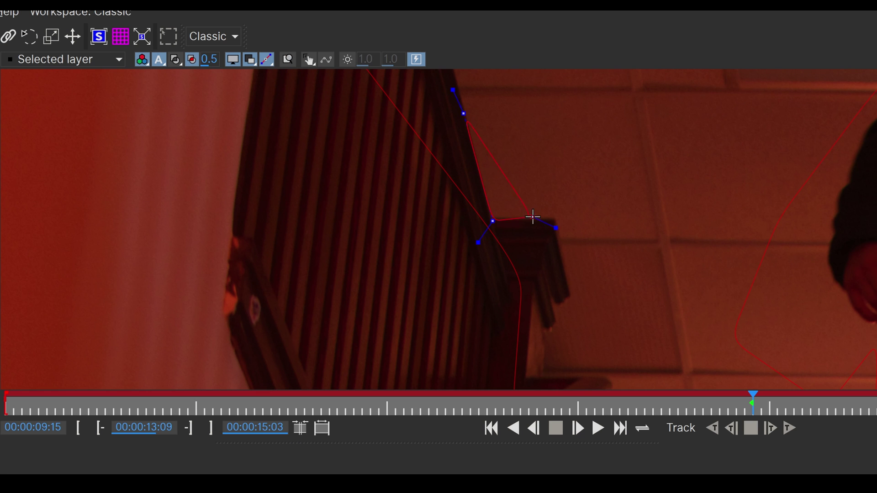
drag(553, 324, 455, 121)
scroll(471, 263, down, 5)
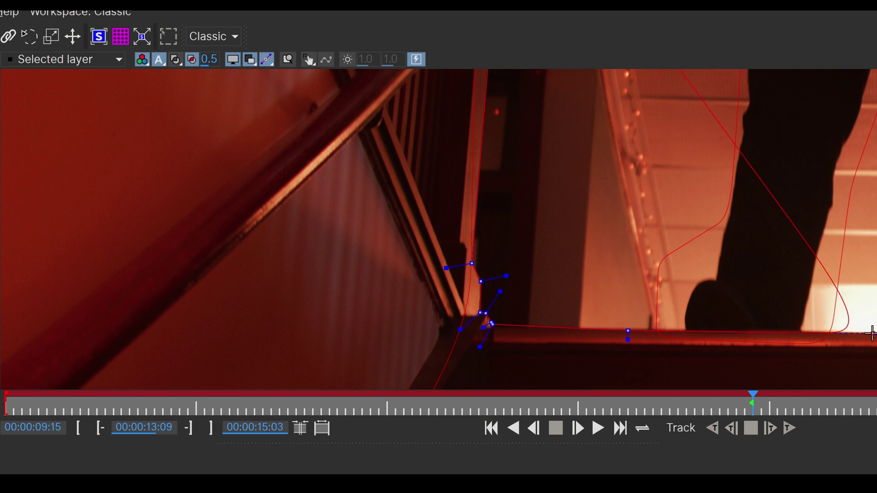
drag(492, 322, 543, 201)
scroll(543, 201, up, 5)
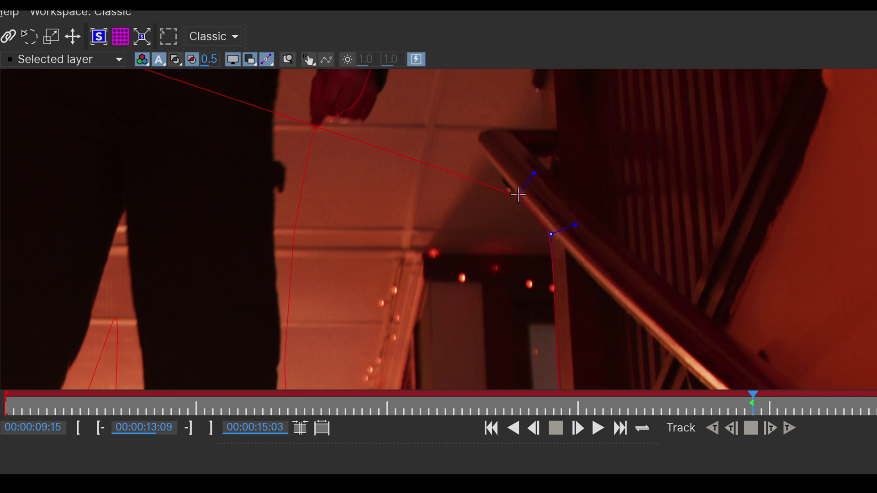
scroll(684, 99, down, 5)
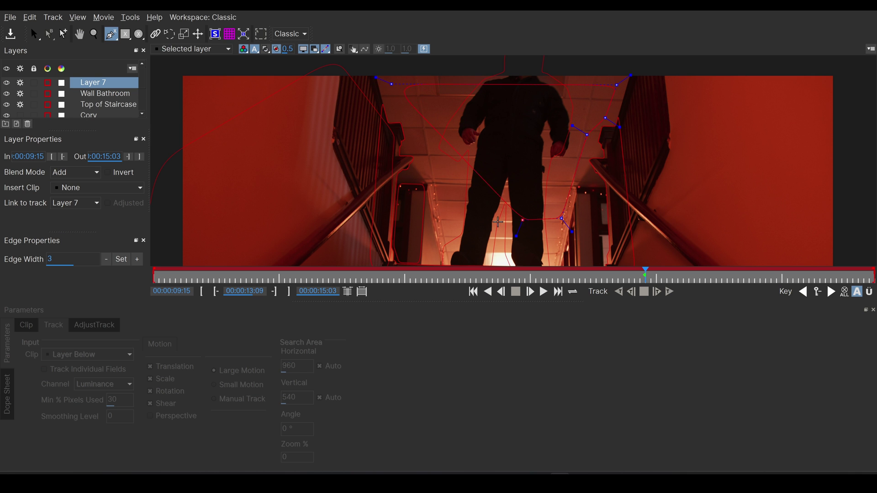
double_click(93, 82)
text(Ceiling)
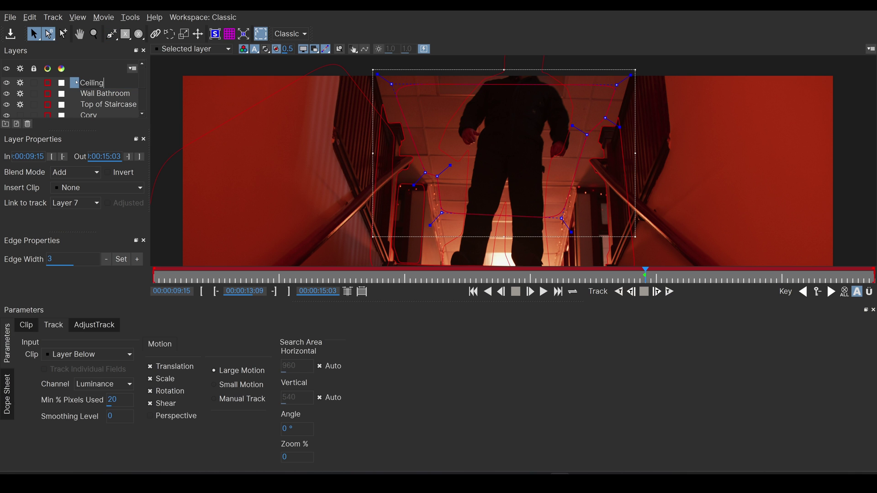
key(Return)
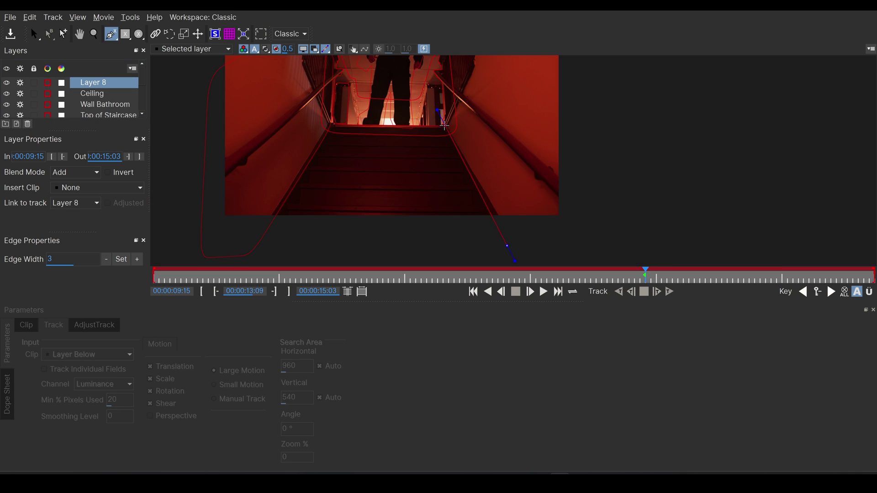
scroll(444, 124, up, 3)
scroll(444, 124, down, 5)
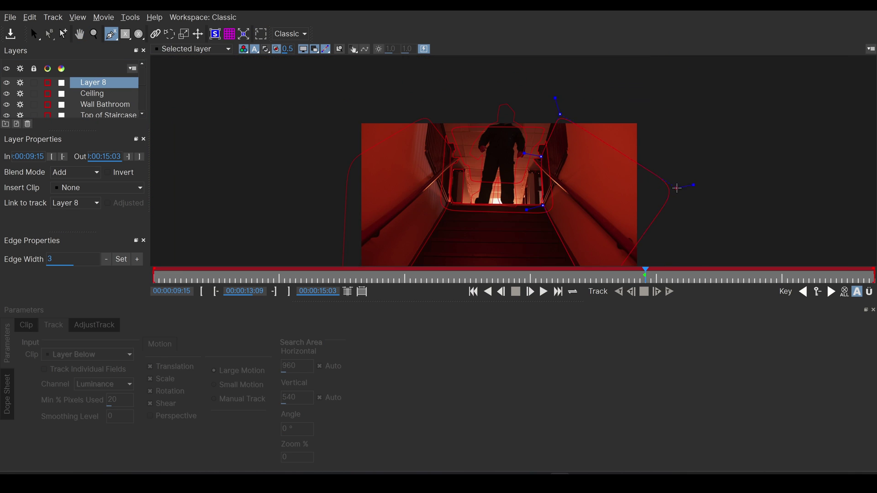
right_click(607, 156)
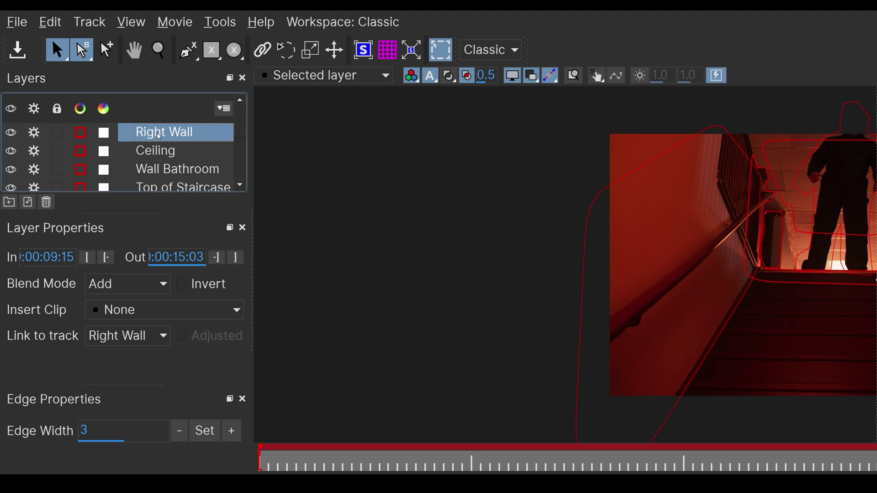
Reorder layers: Right Wall between BD and Left Wall, Ceiling just above BD.
drag(94, 85, 97, 118)
drag(162, 186, 160, 159)
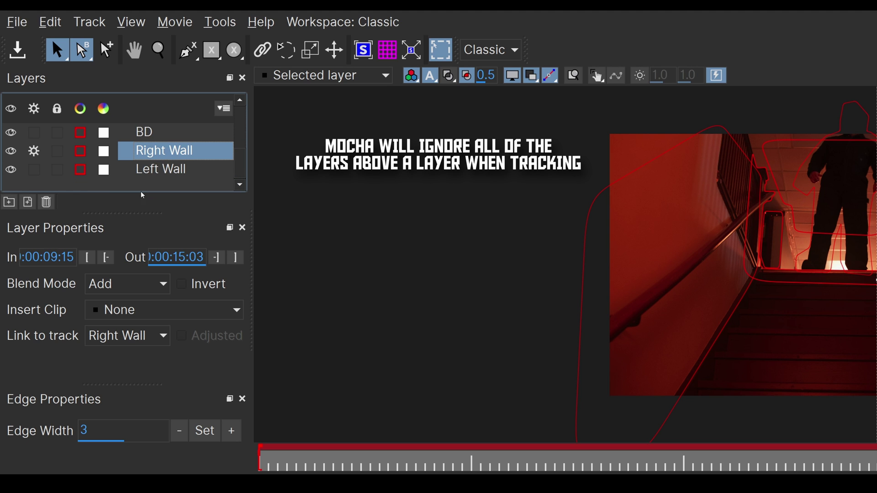
drag(142, 195, 140, 319)
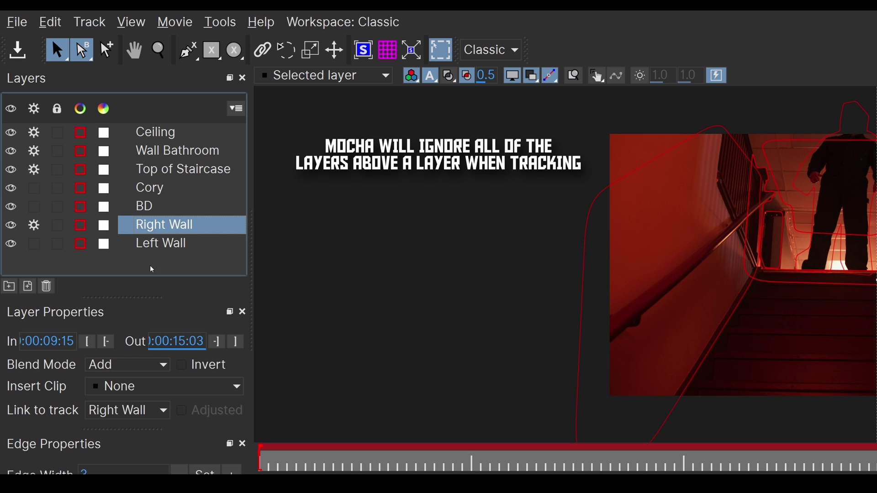
drag(160, 134, 164, 201)
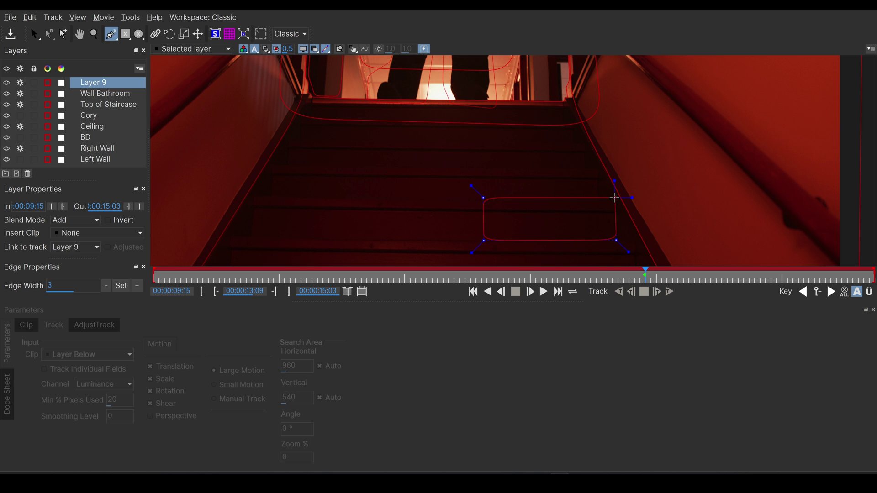
Close the stair-step shape, rename it 5th Step, and start tracking it.
right_click(615, 199)
double_click(93, 82)
text(5th Step)
key(Return)
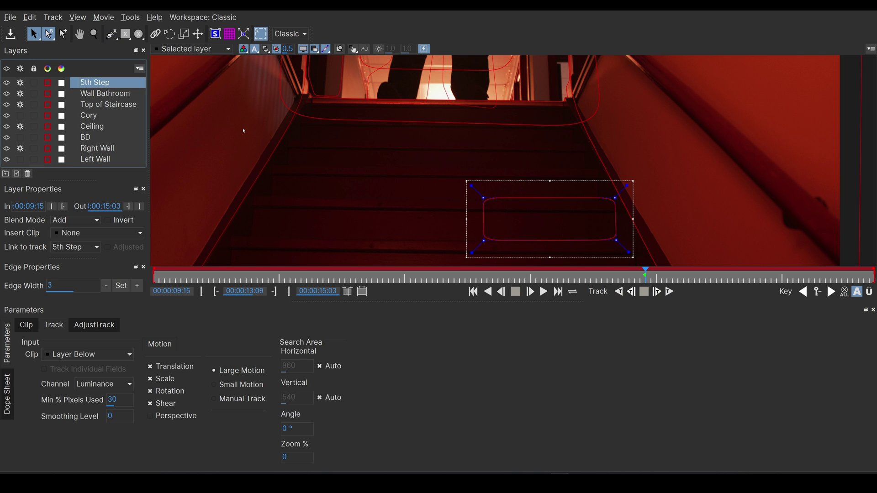
scroll(256, 137, down, 4)
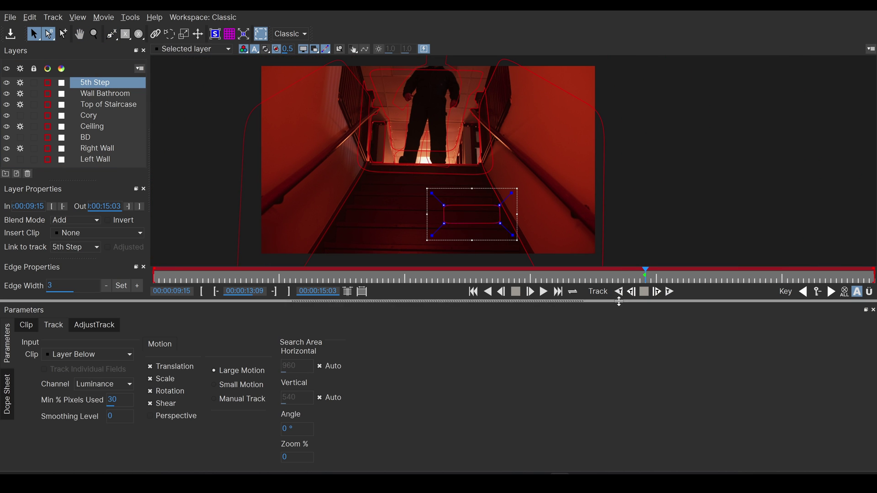
key(t)
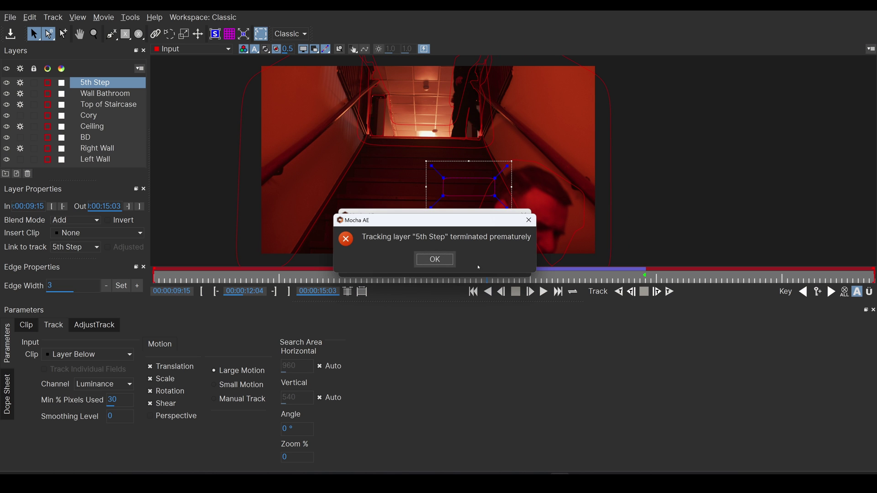
Dismiss the tracking errors, set the layer's in point at 12:05, and play back from the start.
click(442, 265)
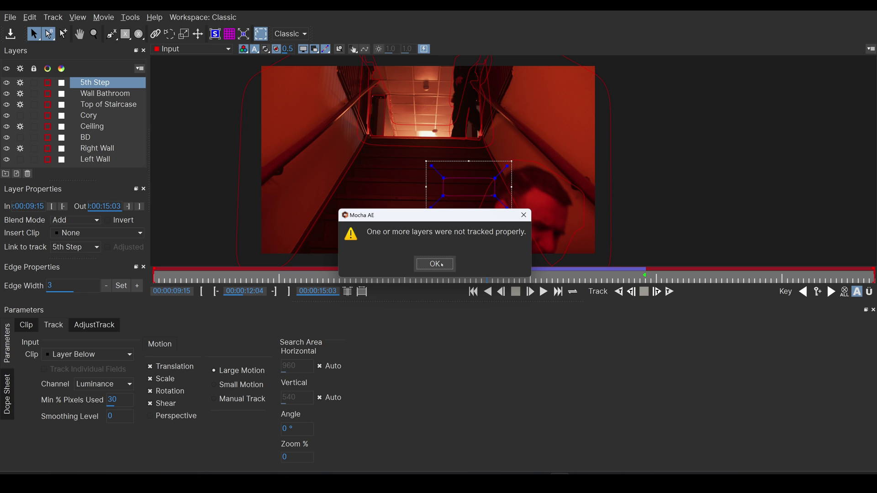
click(435, 264)
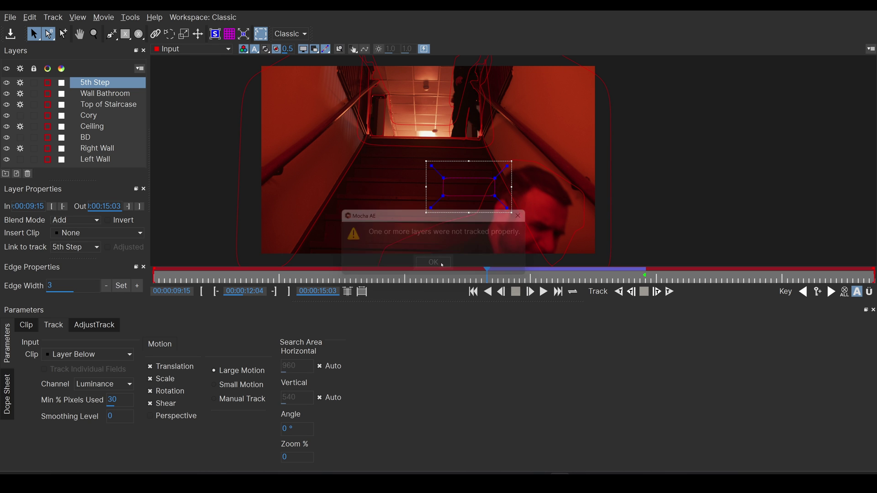
click(496, 276)
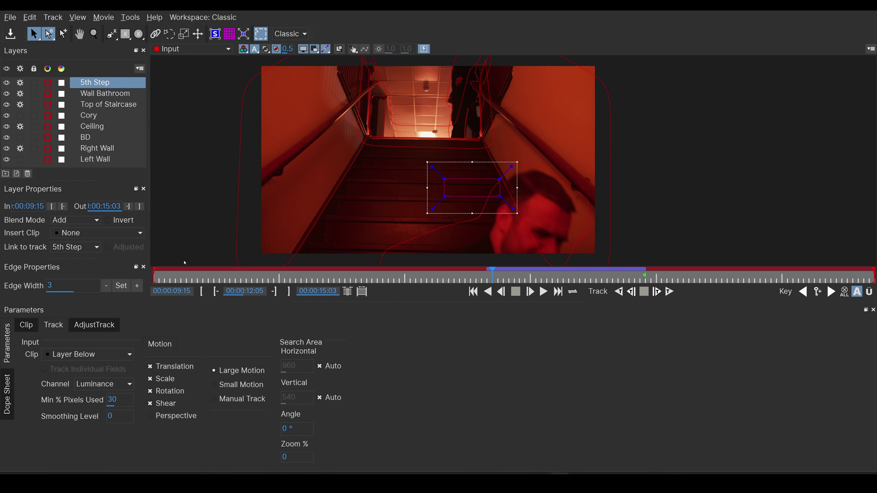
click(52, 207)
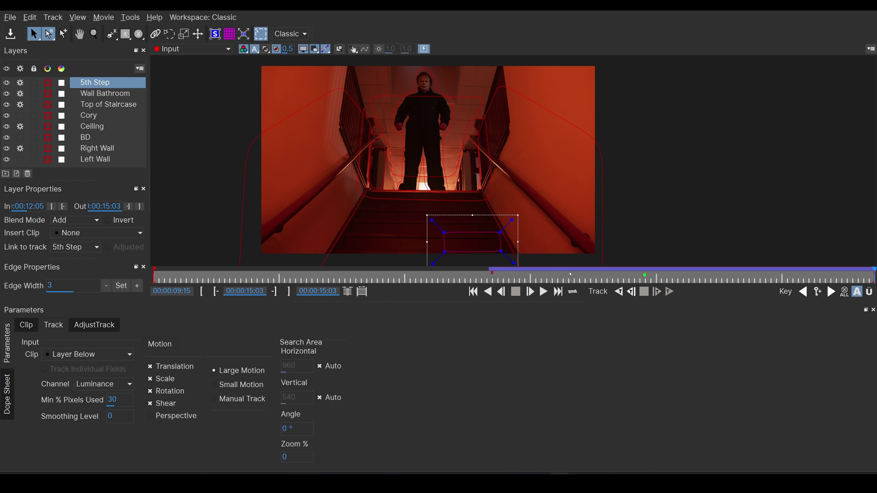
drag(570, 274, 89, 274)
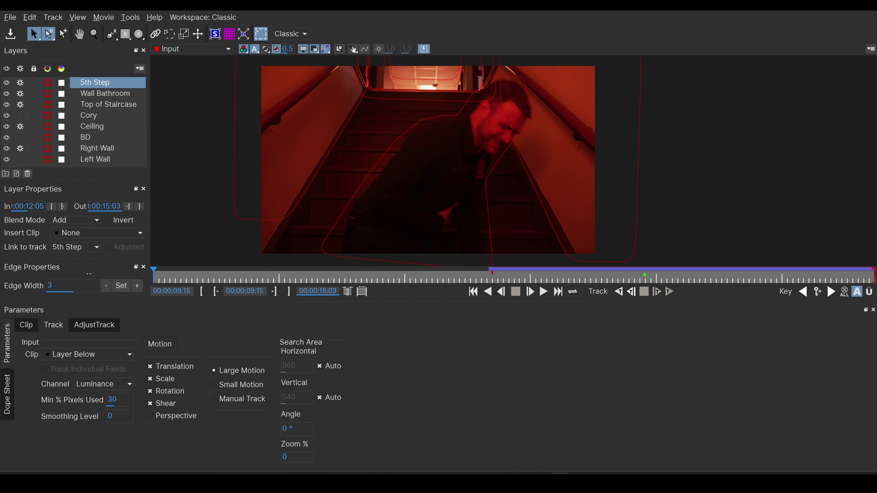
key(space)
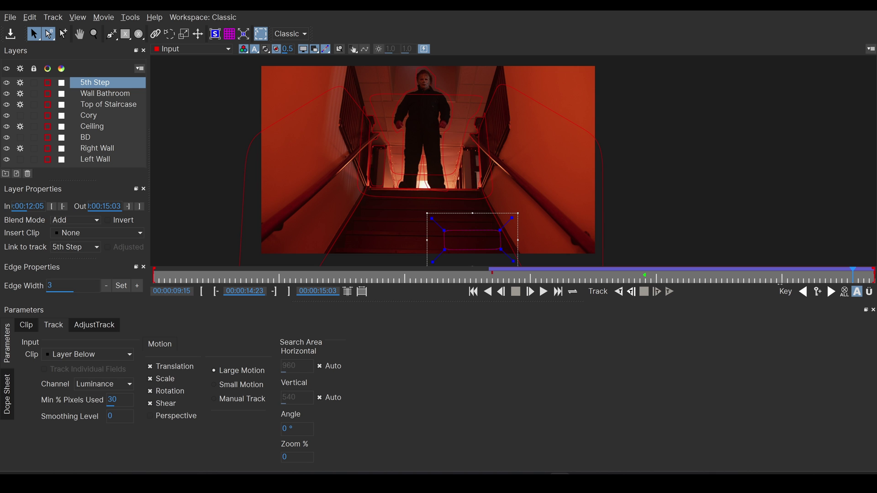
Move the Top of Staircase layer below Right Wall in the layer stack.
click(574, 275)
key(End)
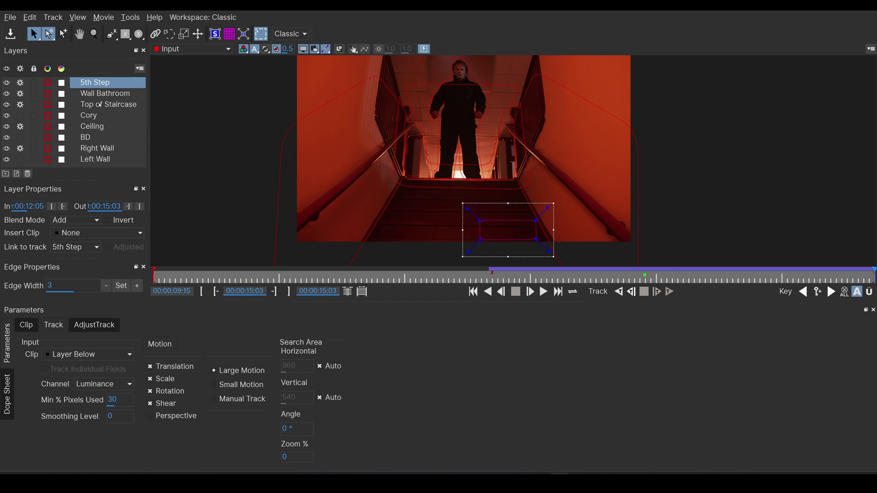
drag(105, 105, 32, 140)
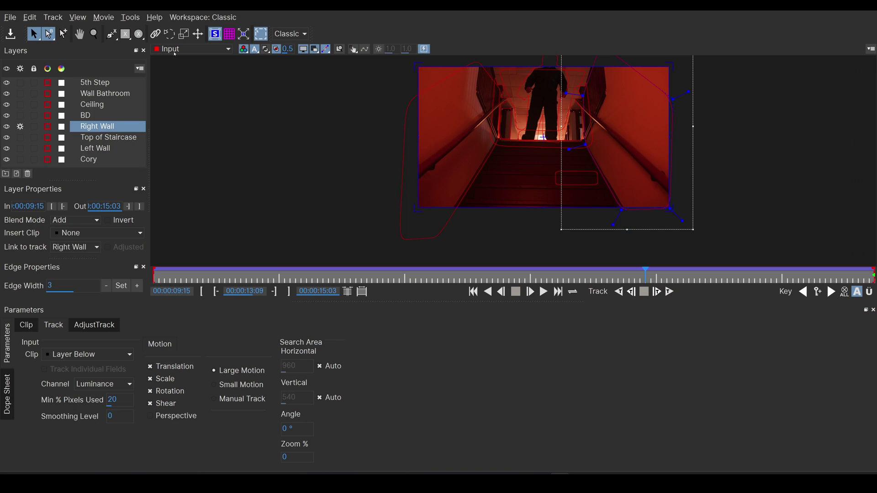
Review the 5th Step, Wall Bathroom, Ceiling, Right Wall, Top of Staircase and Left Wall tracks, then quit Mocha.
key(Up)
key(Up)
key(Up)
key(Up)
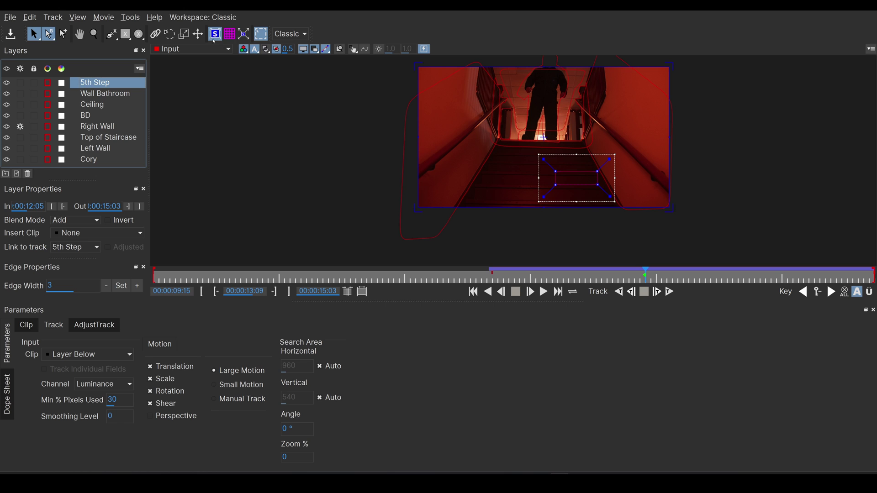
key(Down)
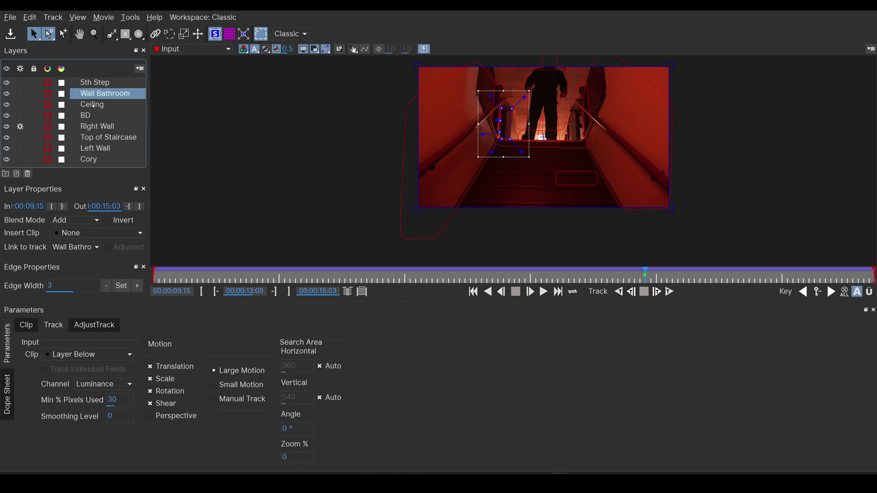
key(Down)
click(109, 127)
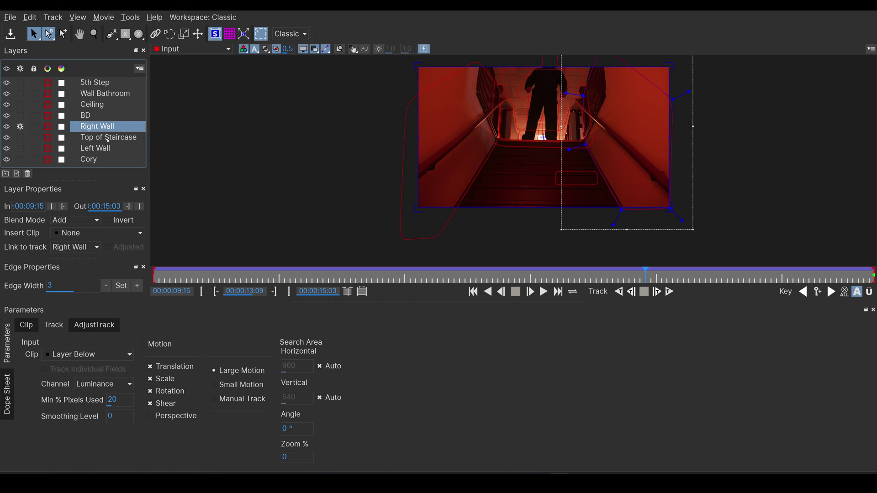
click(108, 139)
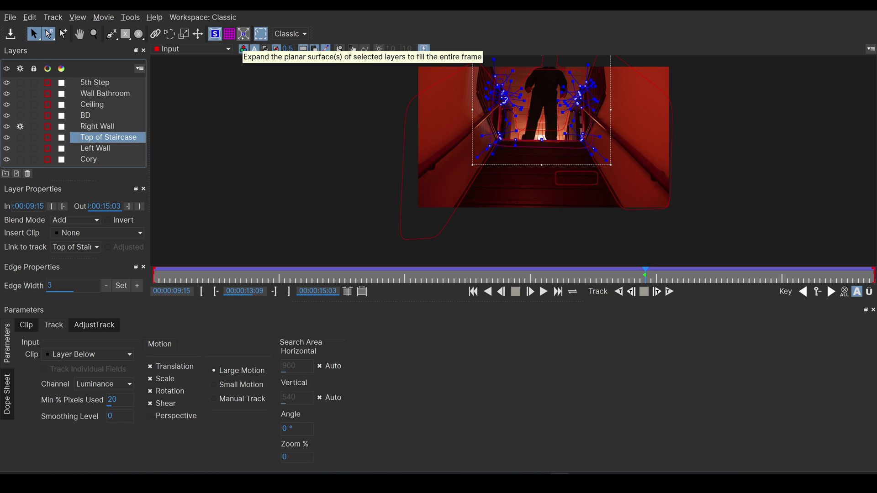
key(Down)
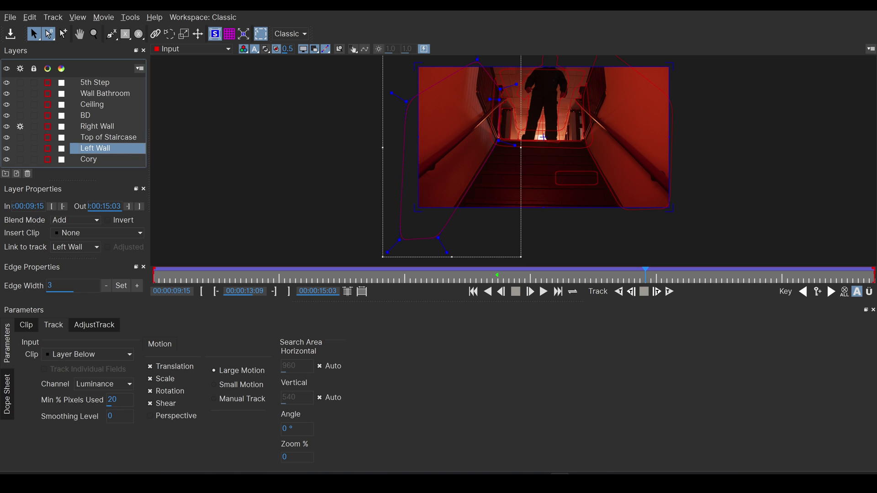
key(ctrl+q)
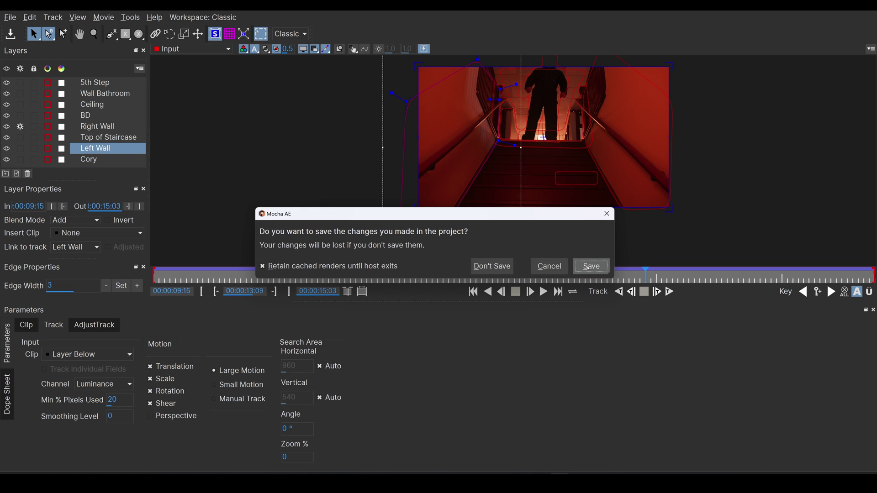
Save the Mocha project and add Wall_Ceiling_Fire_Side_25_1567_2K.mov and Side_Ceiling_Fire_8_1466_2K.mov to Wide Shot.
key(Return)
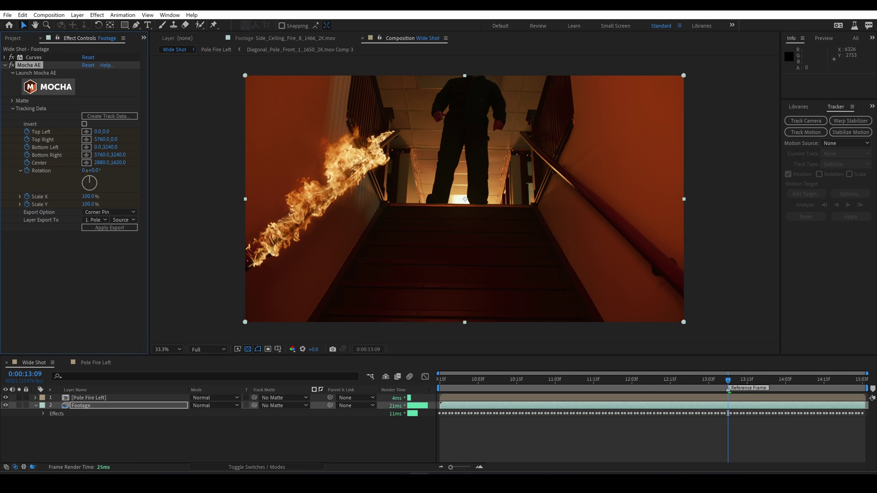
click(13, 38)
drag(50, 182, 421, 168)
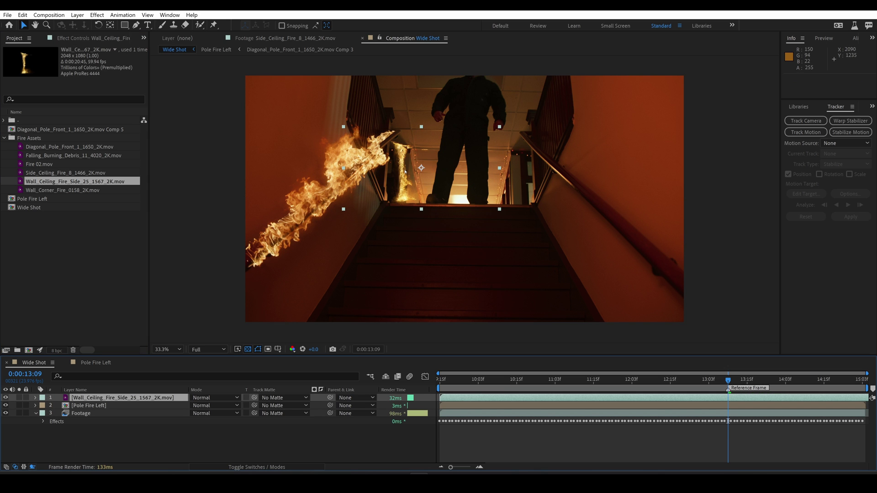
click(70, 173)
drag(96, 173, 418, 153)
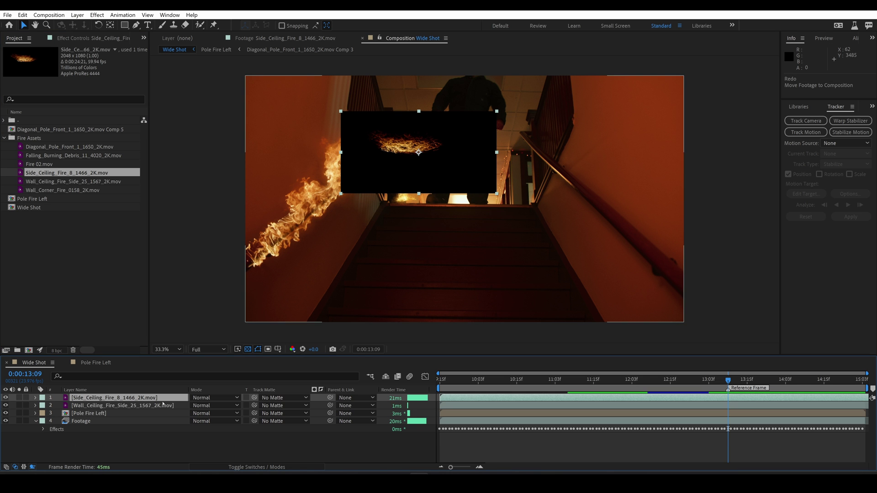
Set both fire layers to Screen and slide the ceiling fire to the right.
shift+click(118, 405)
click(214, 406)
click(247, 188)
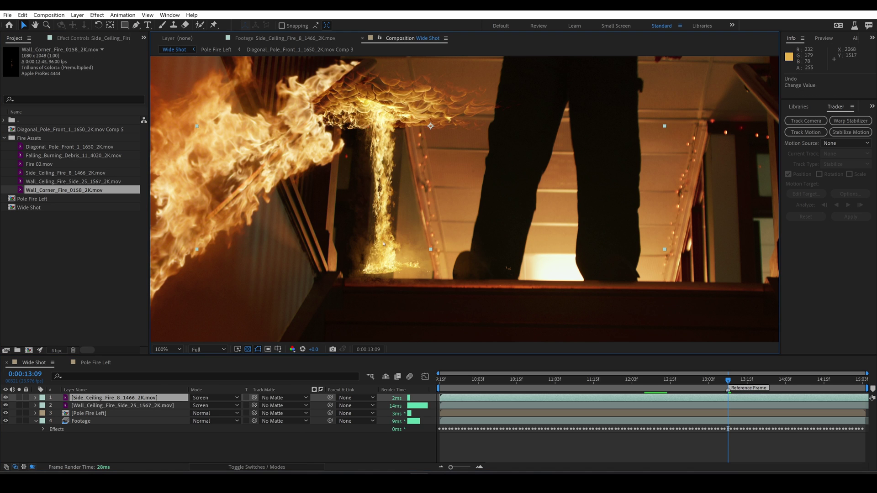
drag(279, 112, 568, 107)
scroll(568, 107, down, 2)
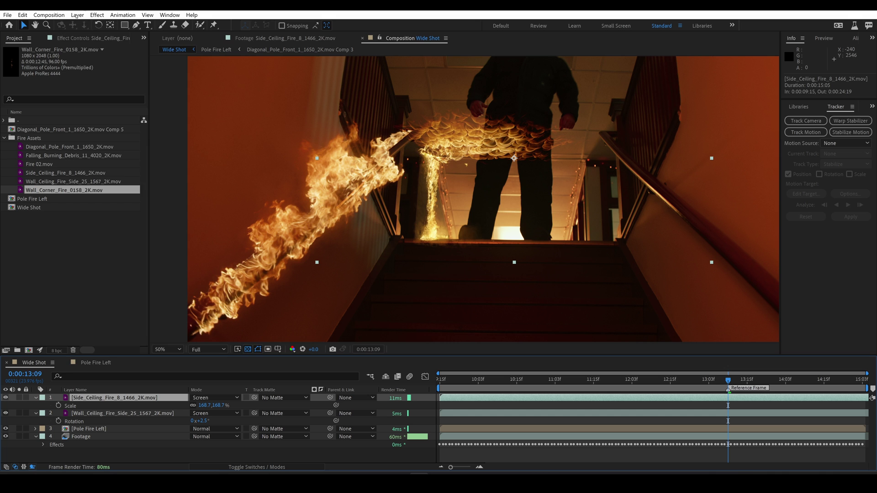
Pre-compose the ceiling fire and the wall fire layers into their own comps.
click(77, 14)
click(91, 323)
click(354, 223)
click(401, 275)
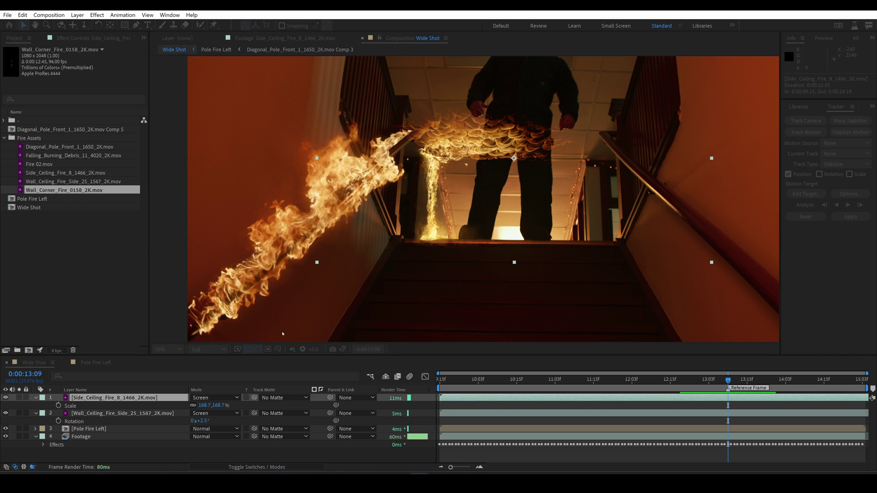
click(122, 406)
click(78, 14)
click(131, 325)
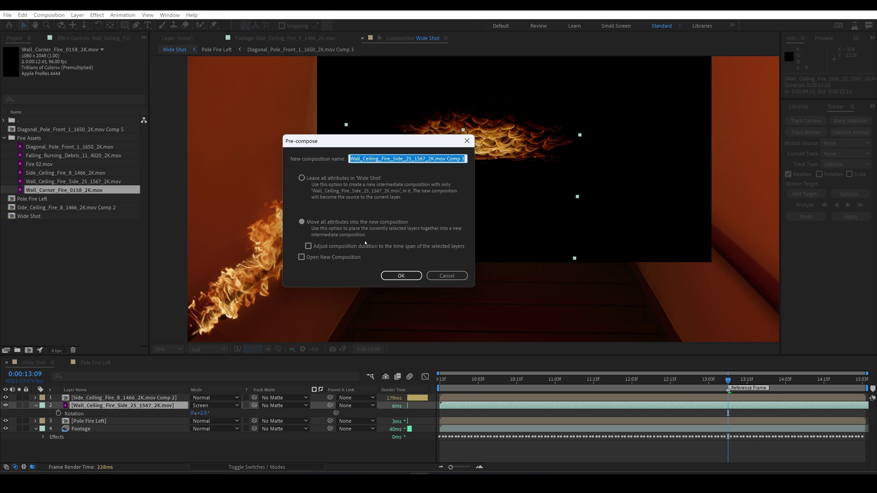
click(401, 276)
Set both fire precomps to Screen blending mode.
shift+click(122, 398)
click(214, 398)
click(237, 189)
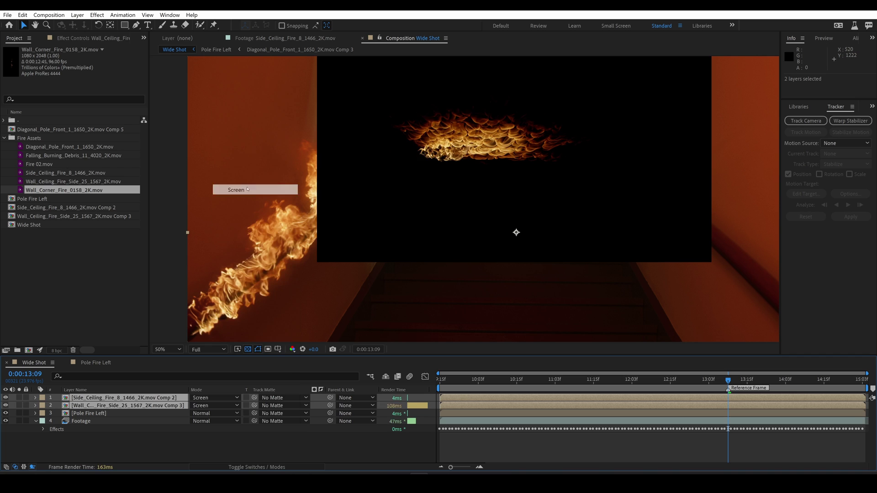
click(95, 421)
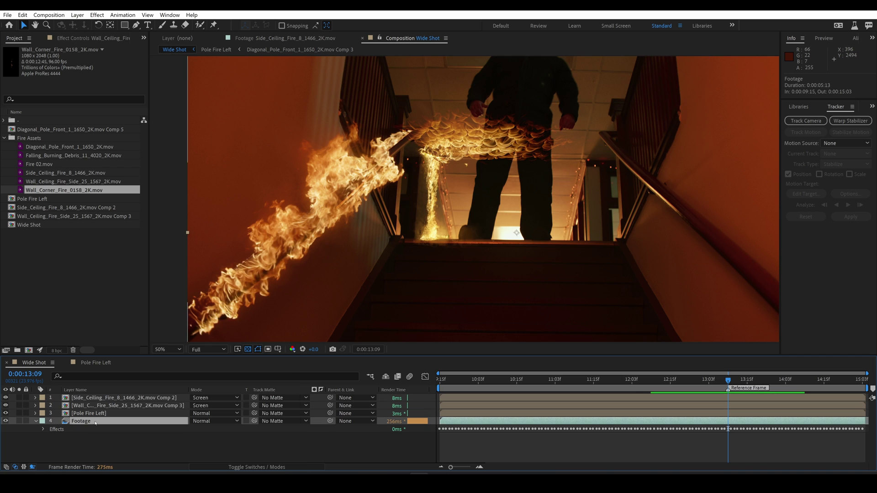
In the Mocha AE effect, export the Wall Bathroom track to the wall fire precomp layer.
click(75, 38)
click(97, 117)
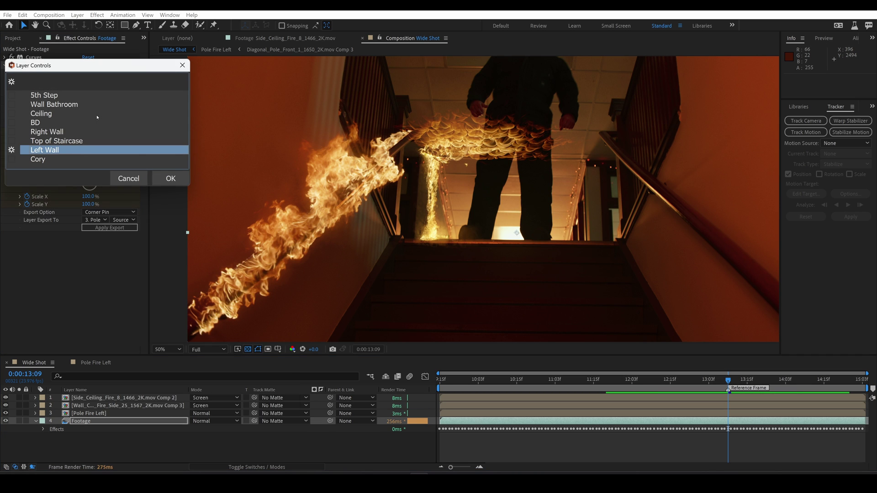
click(66, 104)
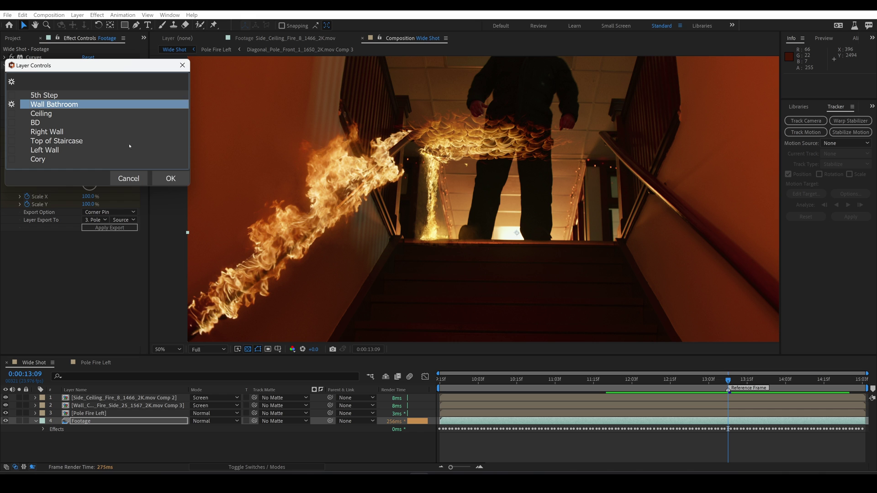
click(159, 177)
click(101, 220)
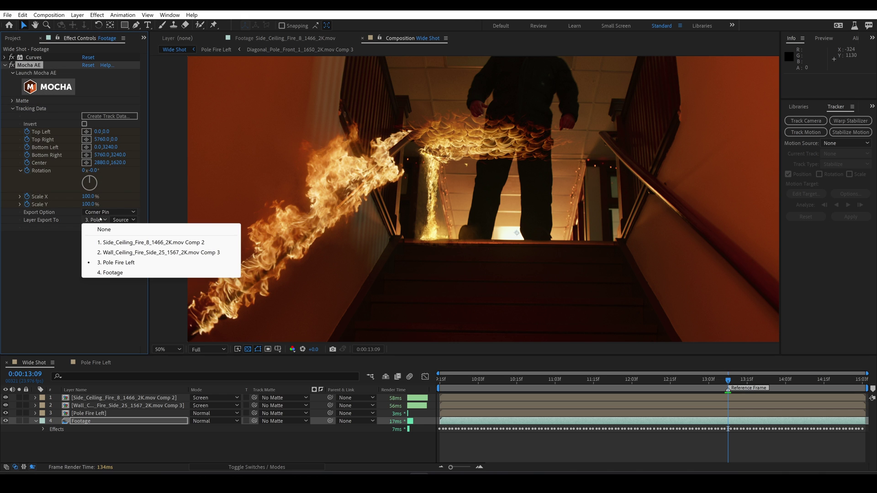
click(129, 252)
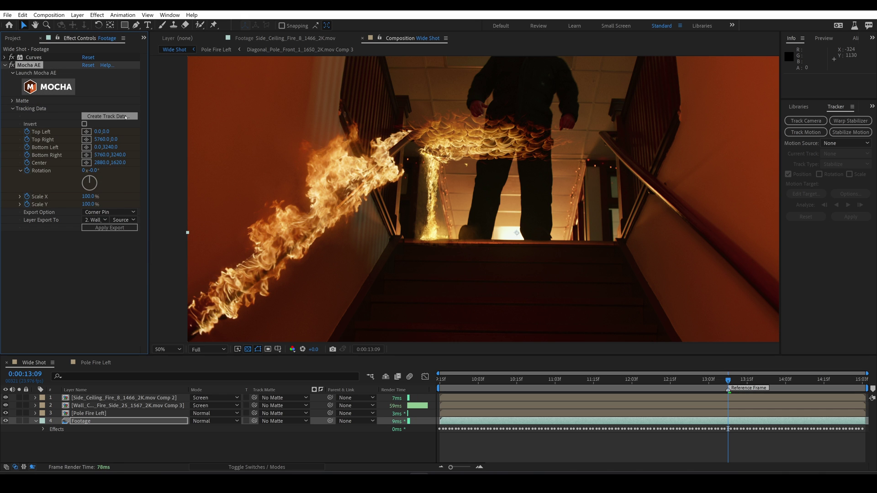
Export the Ceiling track to the ceiling fire precomp, then pick the matte's tracked layers.
click(125, 118)
click(69, 114)
click(195, 177)
click(100, 220)
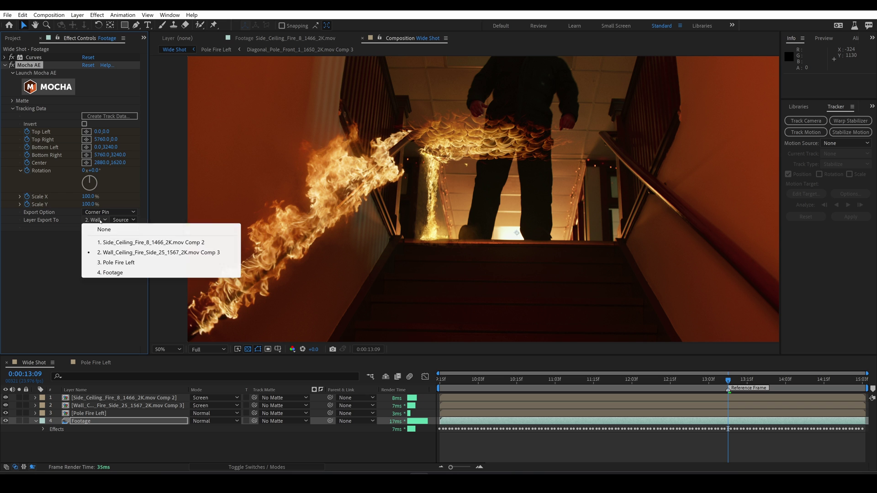
click(151, 242)
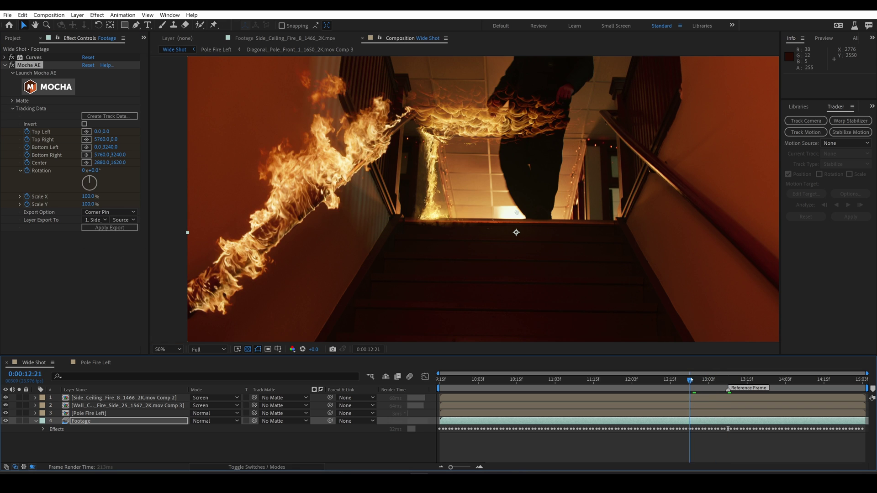
drag(690, 380, 767, 379)
click(13, 101)
click(109, 124)
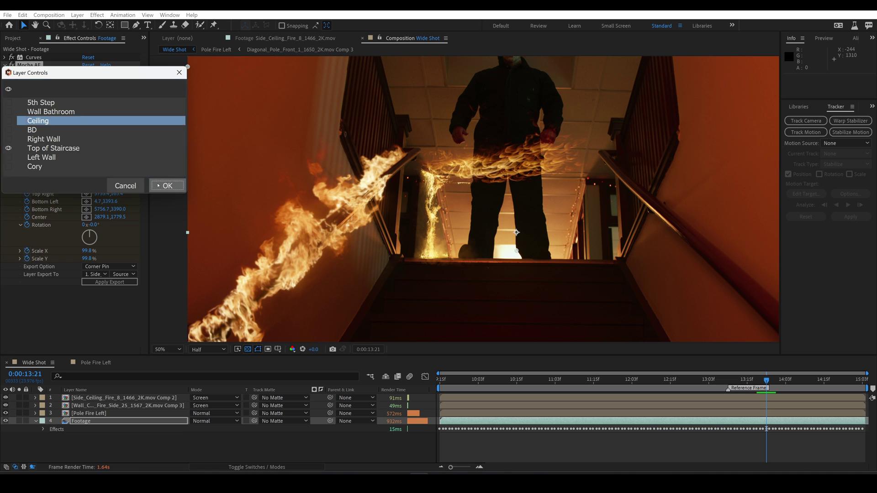
Generate an AE mask from the Top of Staircase matte on a new black solid.
click(126, 185)
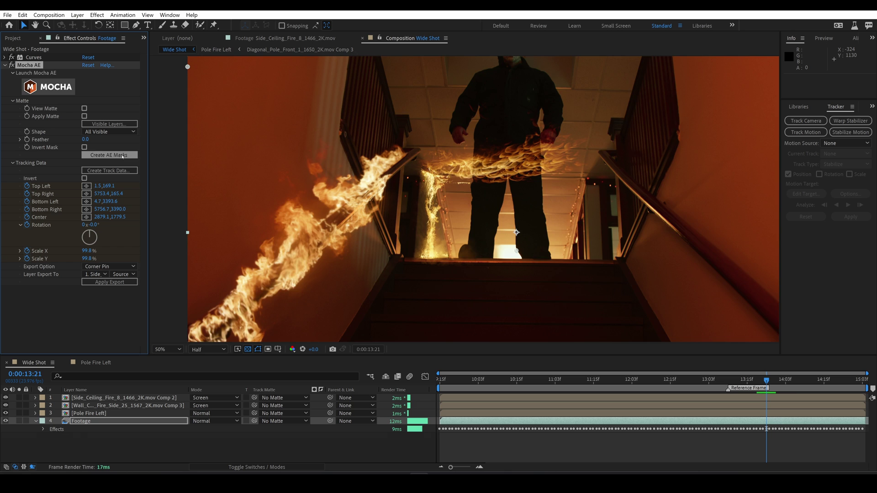
click(121, 156)
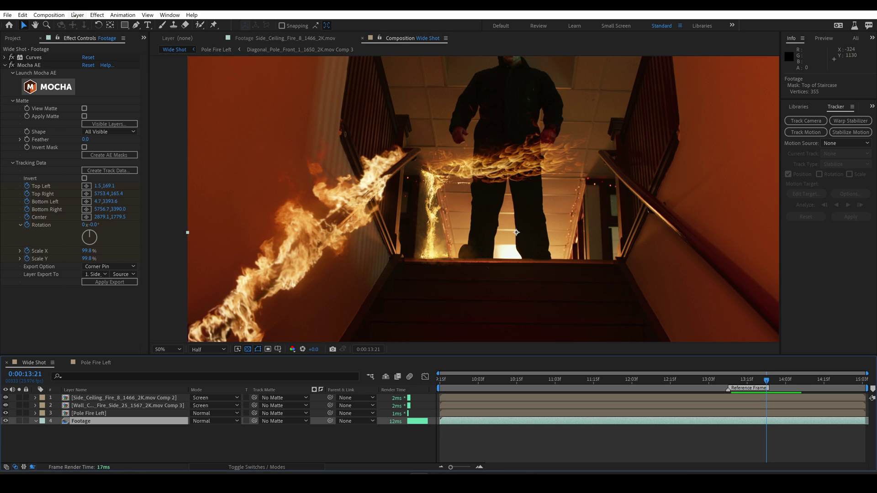
click(75, 14)
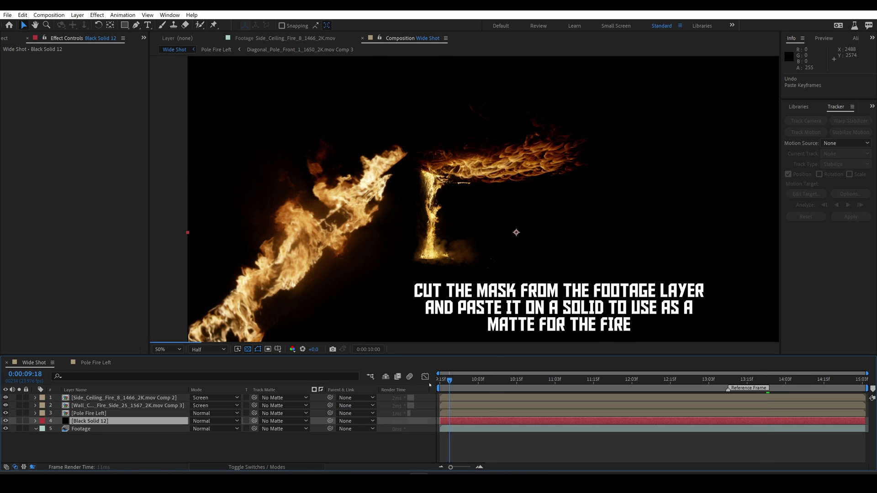
click(442, 379)
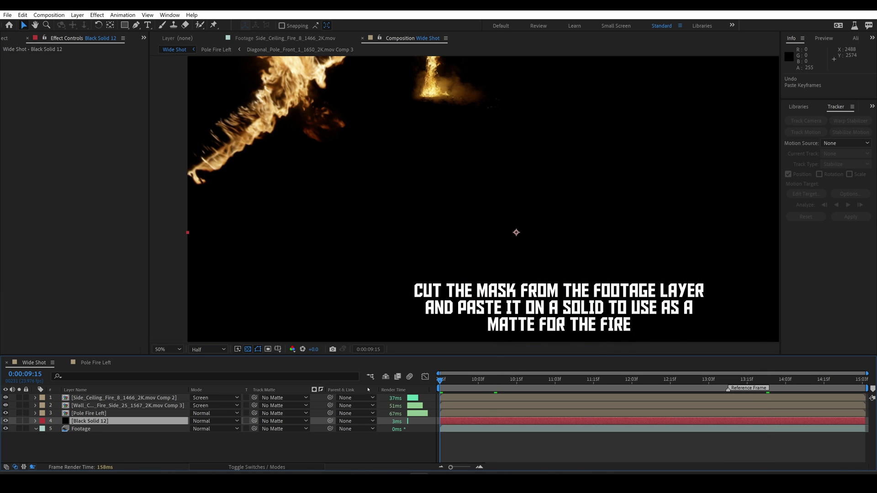
drag(450, 381, 648, 380)
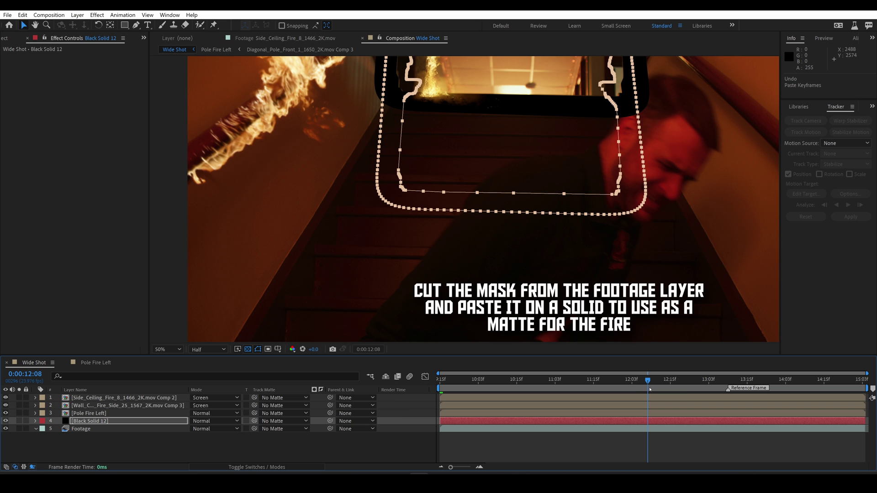
Set both ceiling fire precomps' Track Matte to Black Solid 12, inverted.
click(130, 398)
shift+click(129, 406)
drag(255, 402, 94, 420)
click(321, 406)
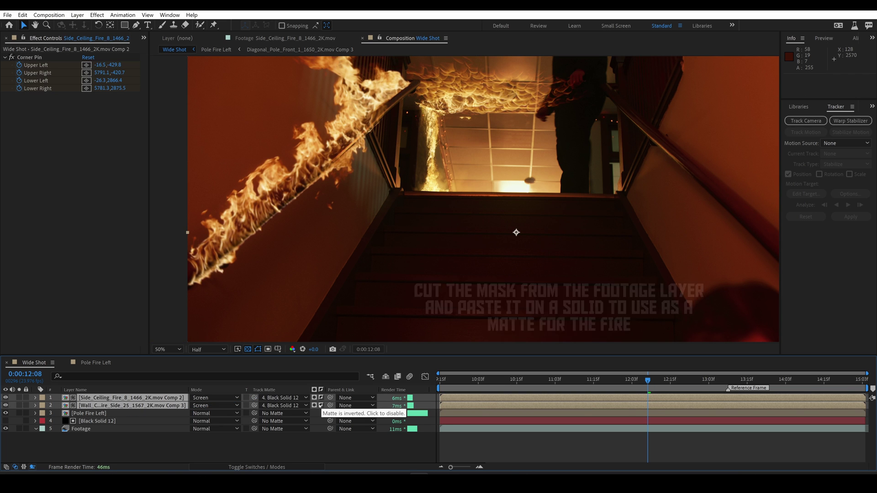
drag(679, 380, 712, 380)
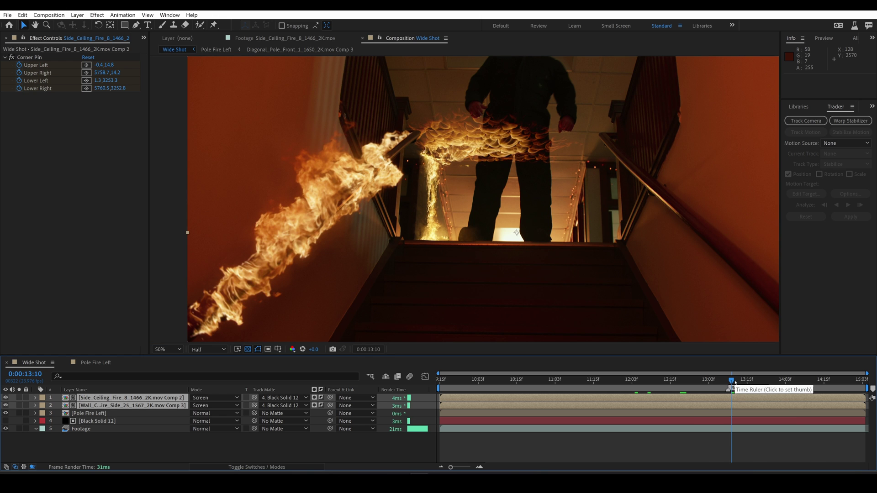
Duplicate the Footage layer to the top of the stack and apply Mask Prompter.
click(80, 429)
key(ctrl+d)
drag(83, 428, 78, 396)
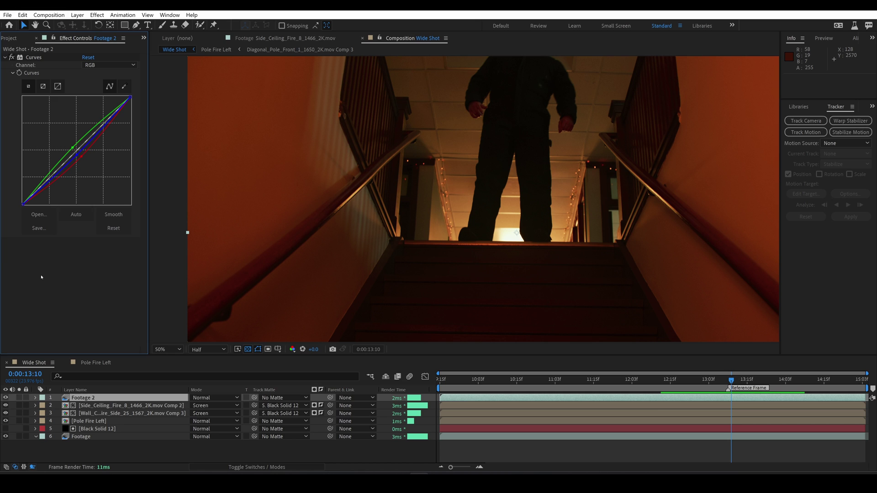
key(ctrl+space)
text(mask)
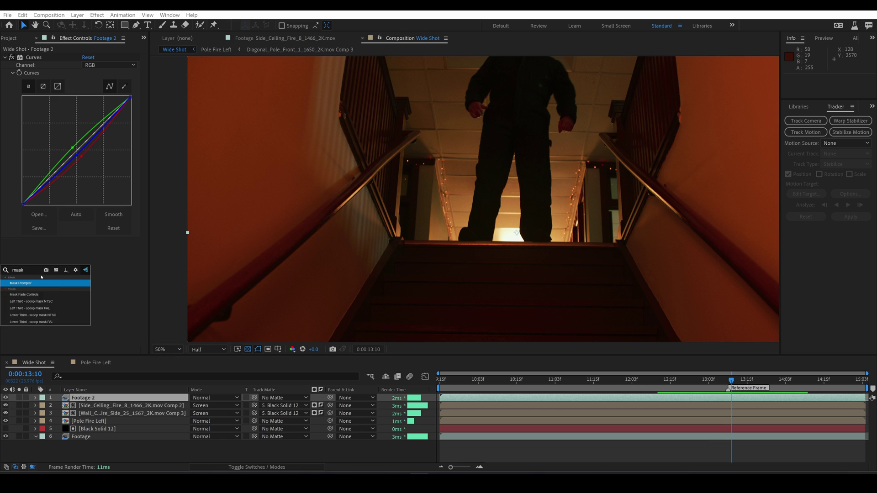
key(Return)
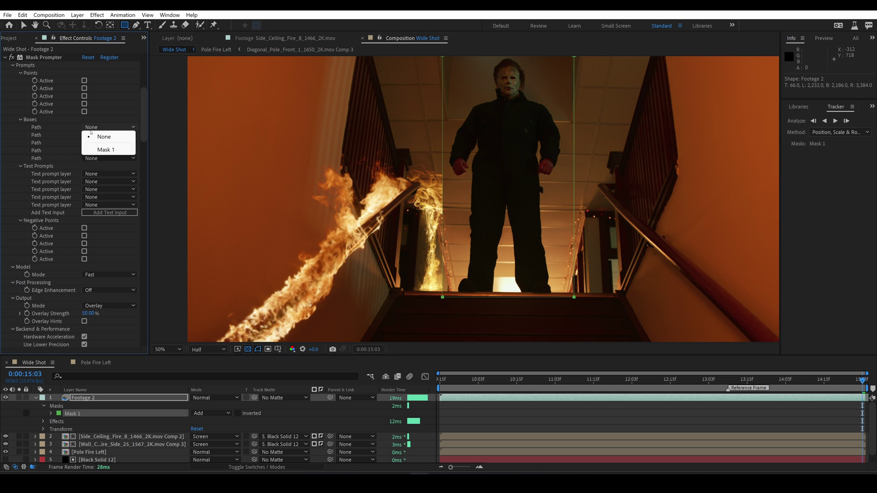
Use Mask 1 as the box prompt, re-fit it over earlier frames, and preview.
click(105, 149)
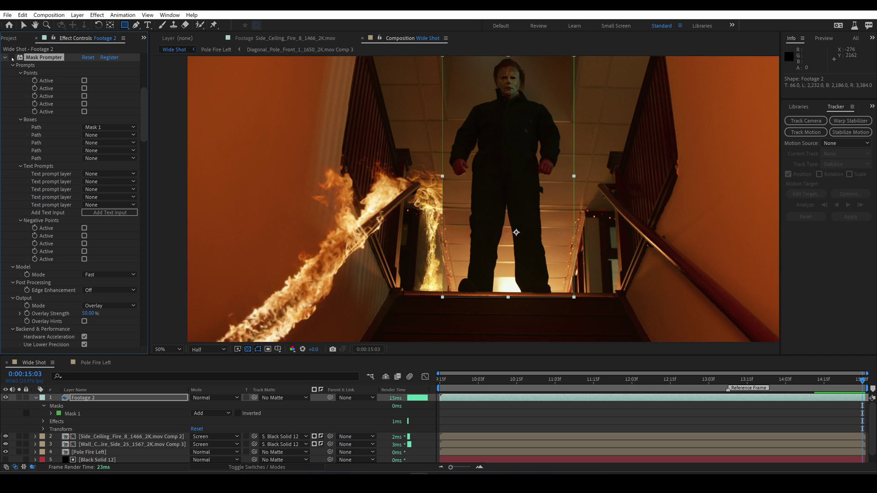
key(Page_Up)
key(Page_Up)
key(Page_Up)
key(Page_Up)
key(Page_Up)
key(Page_Up)
key(Page_Up)
key(Page_Up)
key(Page_Up)
drag(591, 291, 644, 189)
key(Page_Up)
key(Page_Up)
key(Page_Up)
key(Page_Up)
key(Page_Up)
key(Page_Up)
key(Page_Up)
key(Page_Up)
key(Page_Up)
key(Page_Up)
key(Page_Up)
key(space)
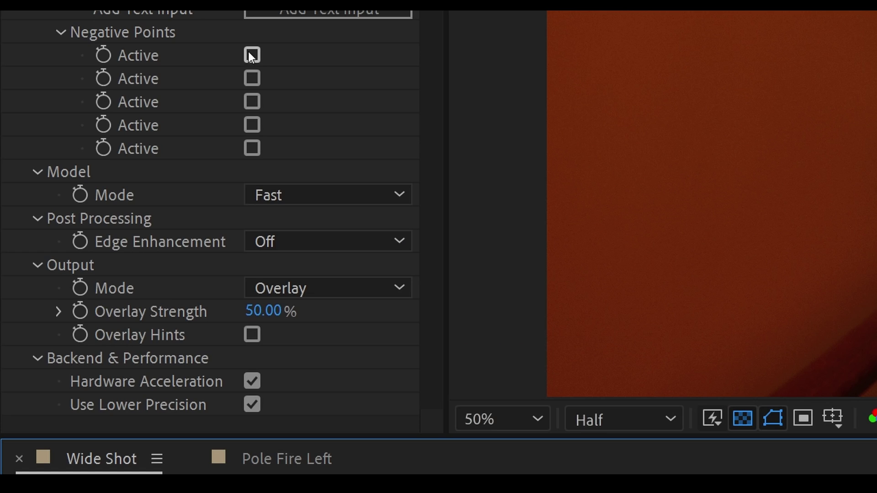
click(84, 228)
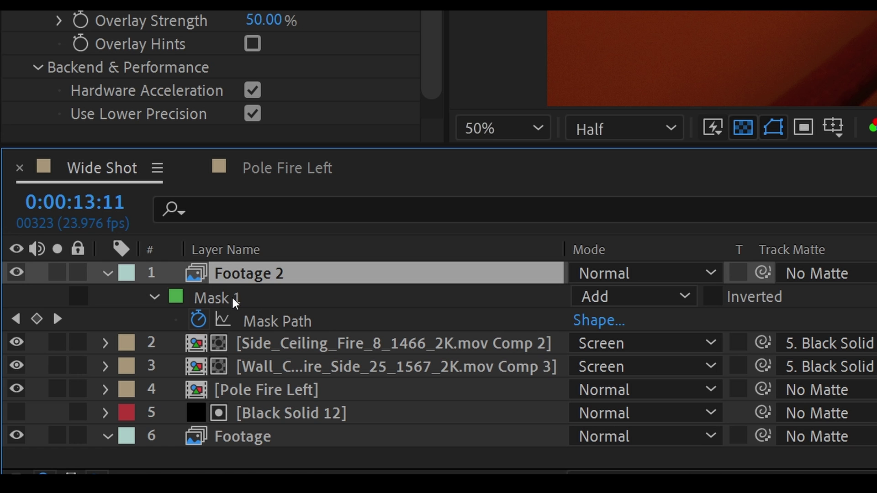
Replace the Mask 1 box prompt with a text prompt reading 'Man at top of stairs'.
click(232, 296)
key(Delete)
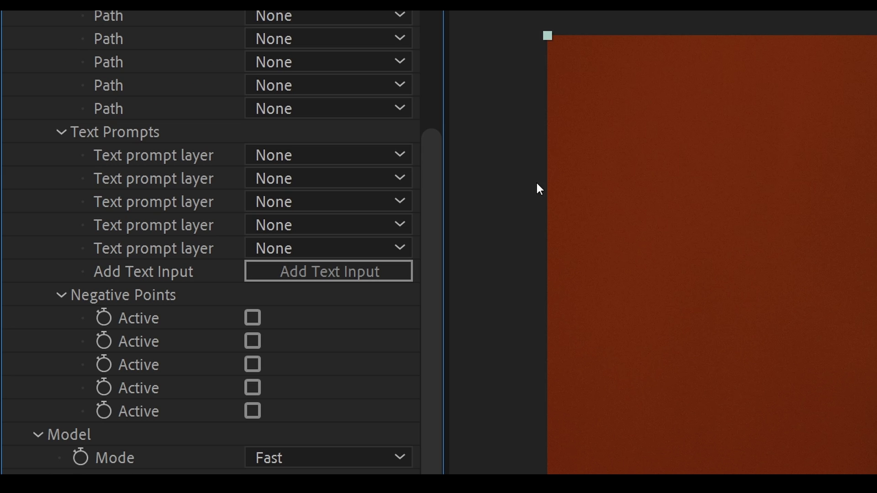
click(318, 267)
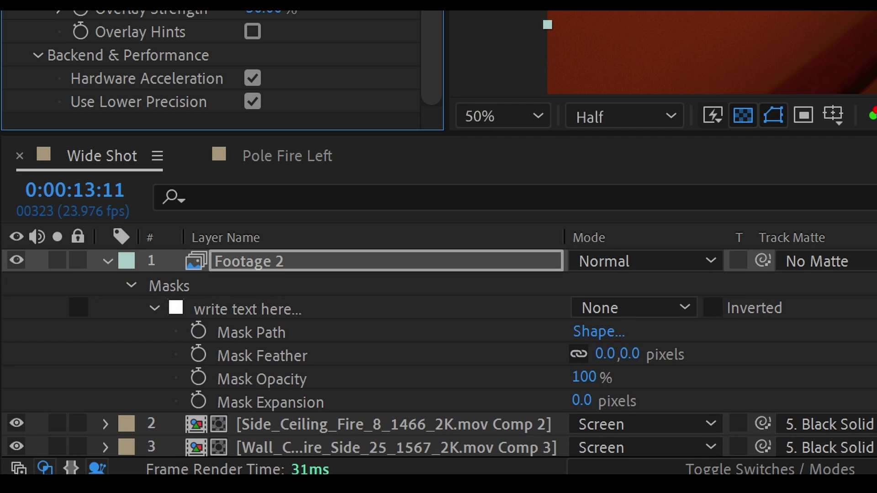
click(231, 305)
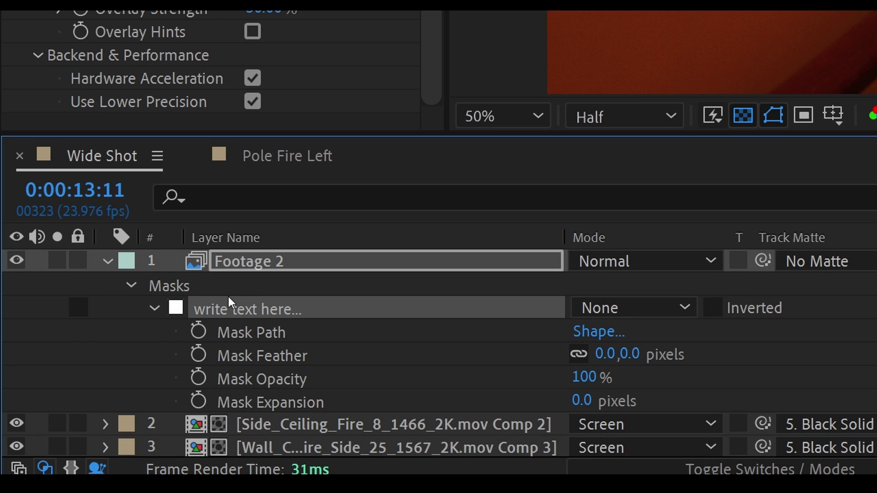
key(Return)
text(Man at)
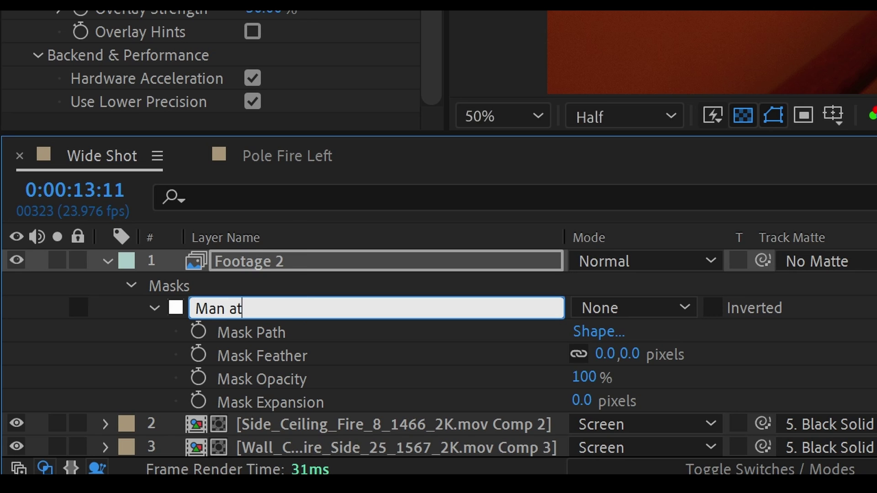
text( top of stairs)
key(Return)
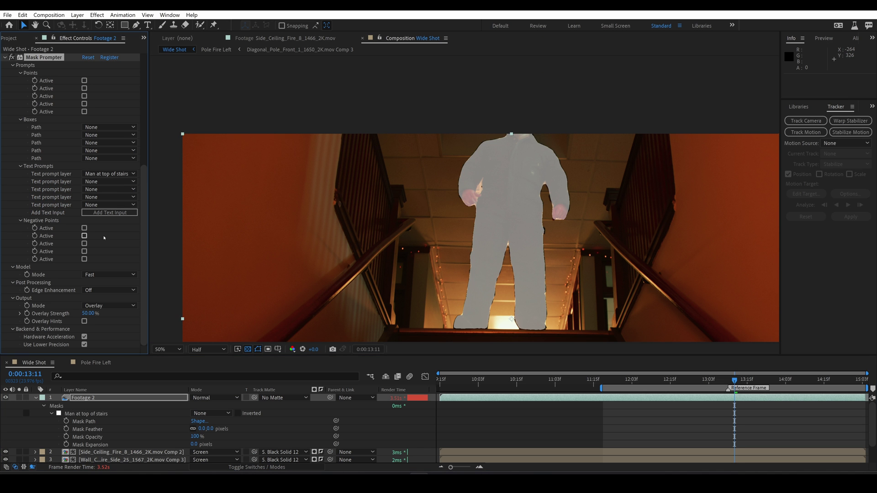
Set Model Mode to High-Quality and Edge Enhancement to Medium, then preview the matte.
key(h)
drag(675, 299, 676, 260)
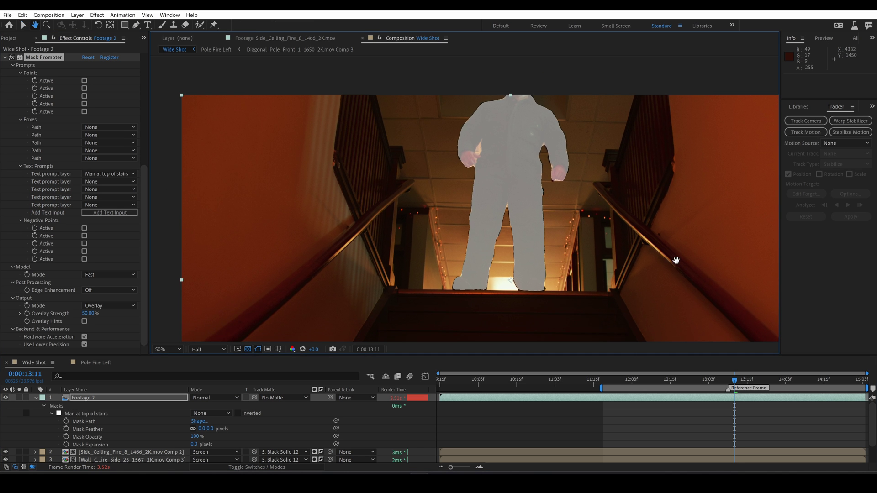
drag(758, 383, 522, 380)
key(comma)
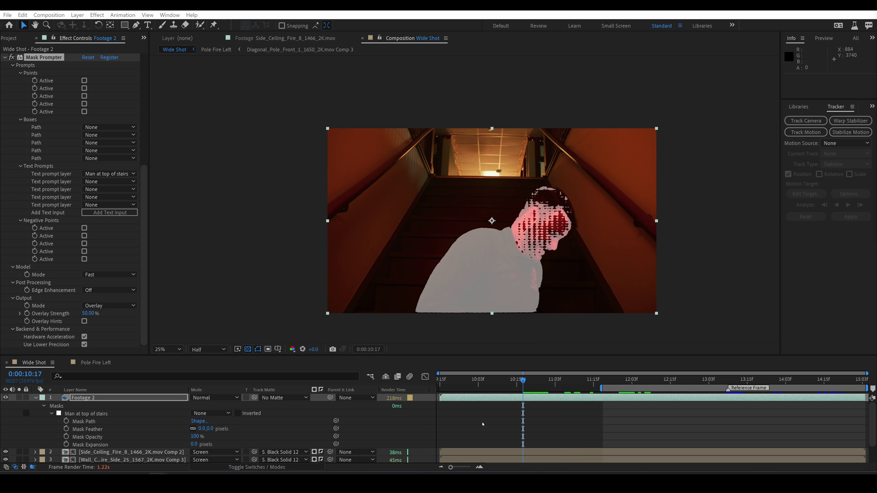
click(106, 275)
click(105, 293)
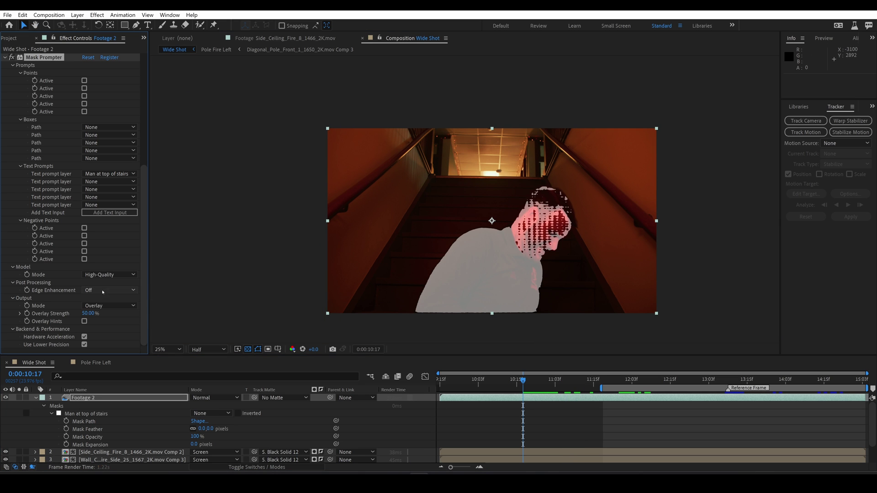
click(109, 290)
click(110, 318)
key(space)
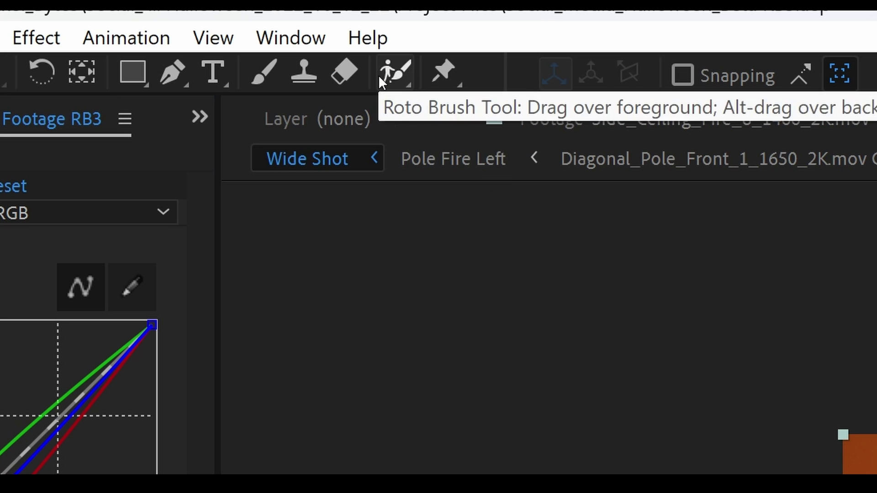
Paint foreground Roto Brush strokes over the man on the Footage RB3 layer.
click(386, 74)
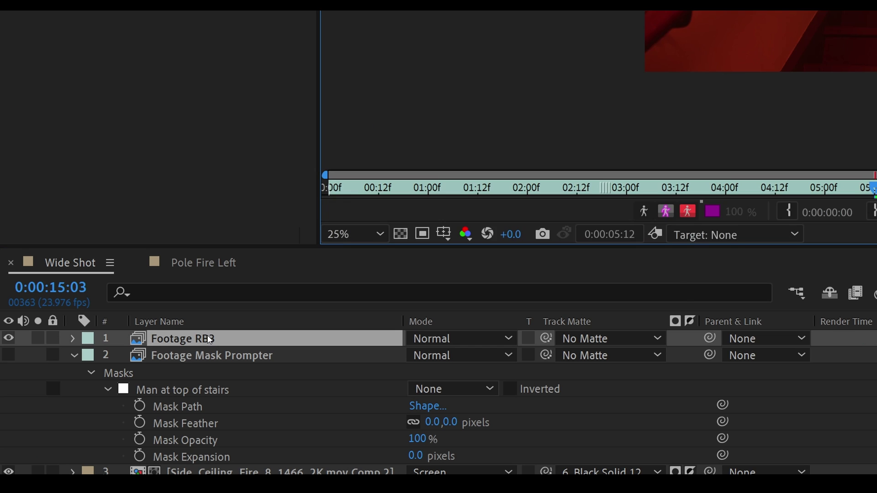
mouse_move(390, 271)
mouse_down()
mouse_move(397, 165)
mouse_move(460, 131)
mouse_move(489, 292)
mouse_up()
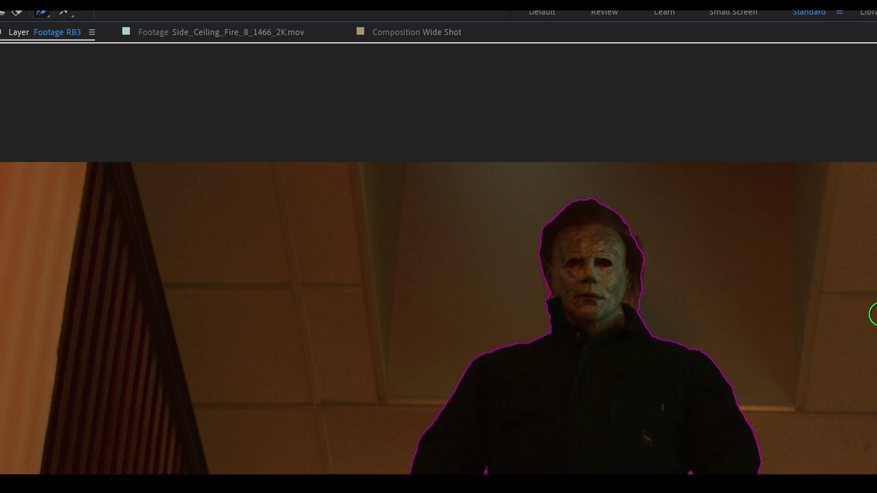
scroll(641, 405, down, 2)
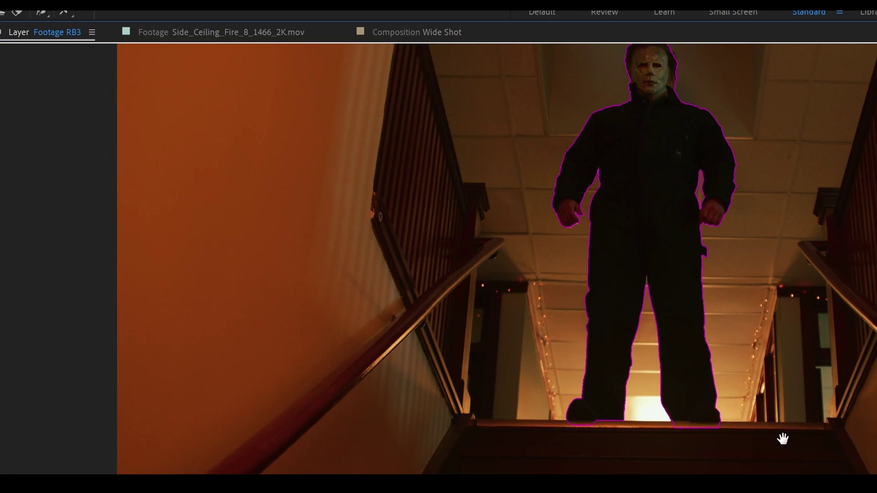
Freeze the roto matte, delete the Mask Prompter layer, and go to Cory Roto RB3's start.
click(633, 339)
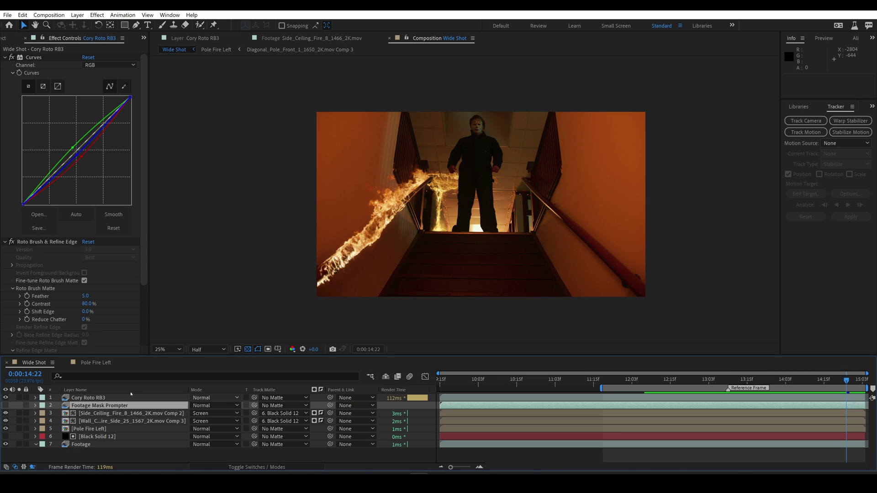
key(Delete)
click(590, 396)
key(i)
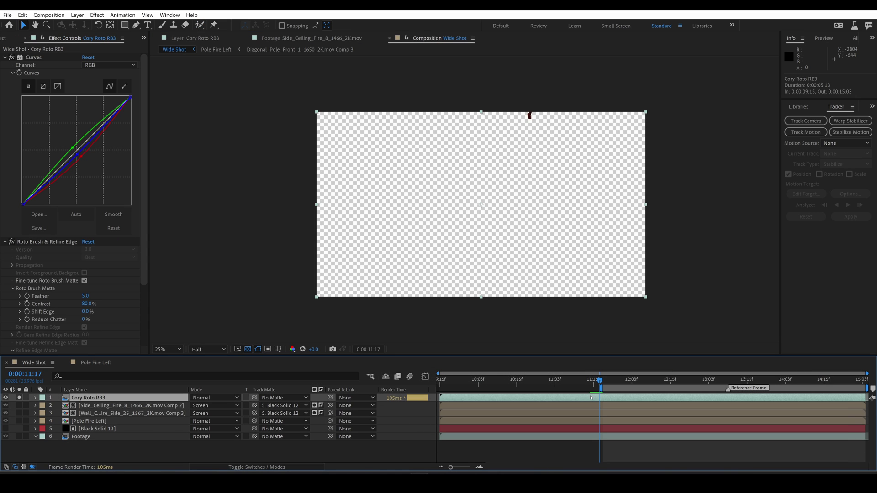
Pre-compose Cory Roto RB3 and Black Solid 12 as 'Cory and top of staircase', then select both fire layers.
drag(97, 429, 97, 401)
click(89, 398)
ctrl+click(97, 405)
click(77, 15)
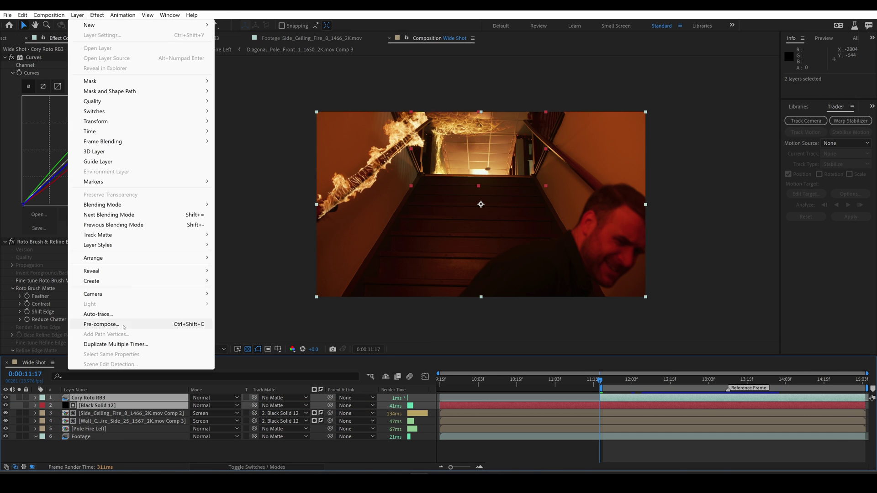
click(91, 323)
text(Cory and top of staircase)
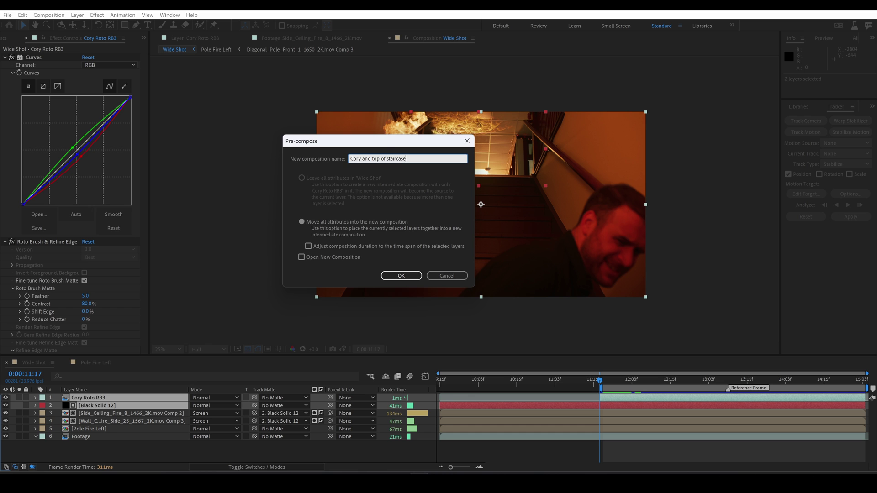
key(Return)
click(129, 405)
ctrl+click(124, 414)
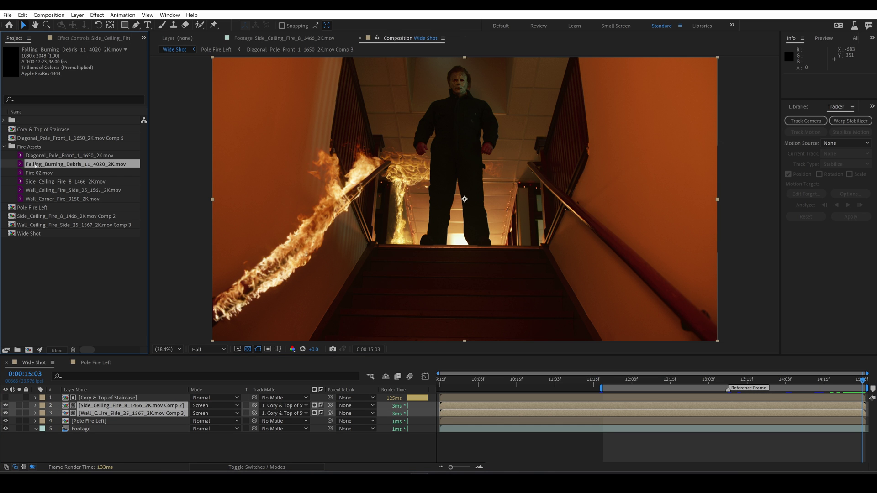
Add Falling_Burning_Debris_11_4020_2K.mov to the Wide Shot and scale it to 177%.
drag(75, 164, 527, 246)
key(s)
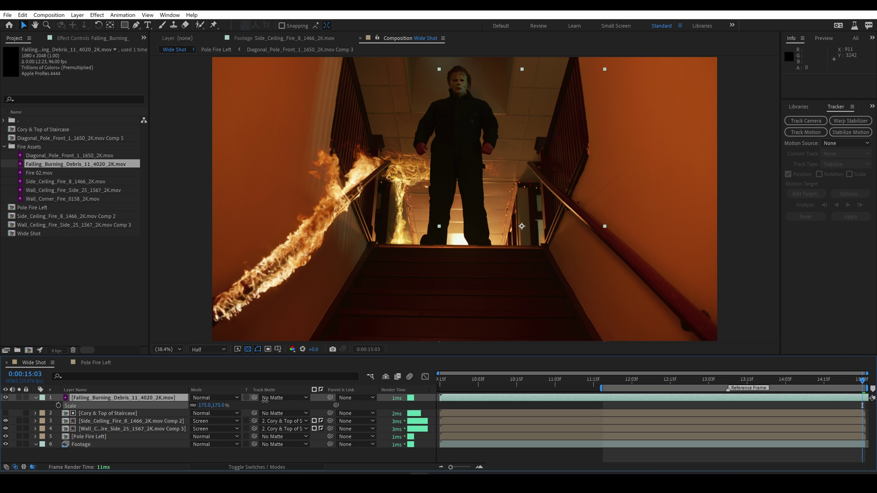
key(j)
scroll(520, 246, up, 3)
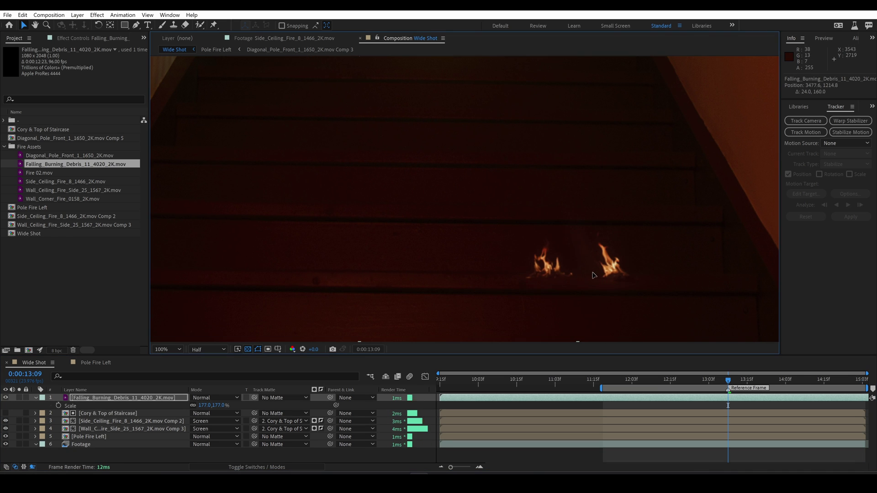
Draw a closed Pen mask around the burning debris on the stairs.
key(g)
click(433, 270)
click(662, 271)
click(691, 304)
drag(456, 313, 475, 324)
click(433, 270)
scroll(503, 274, down, 2)
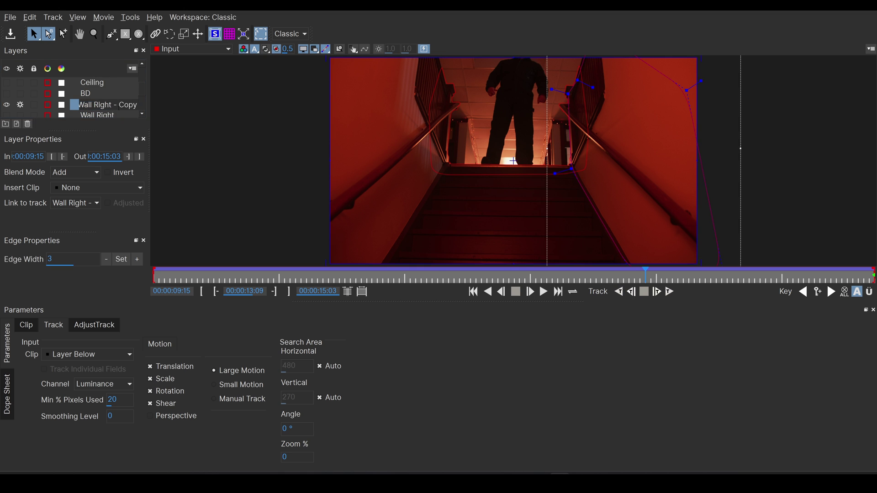
Rename the Wall Right - Copy layer to 'Landing', then save and close Mocha.
double_click(128, 105)
text(Landing)
key(Return)
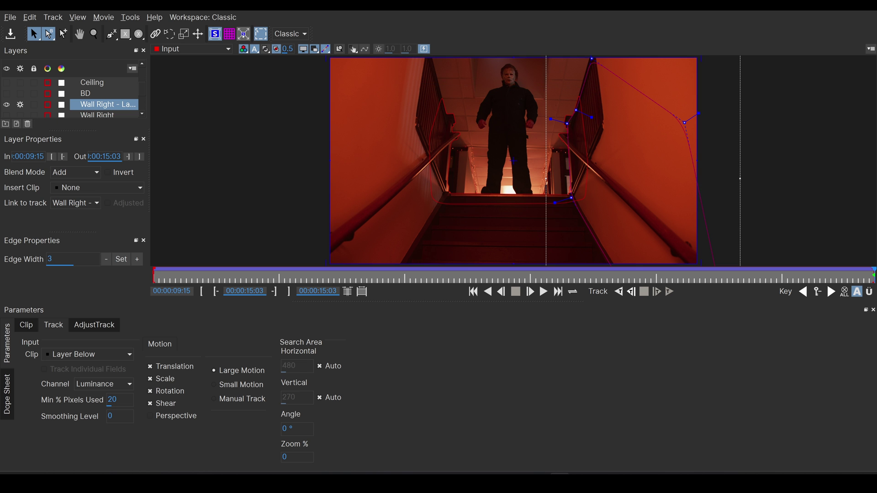
key(ctrl+q)
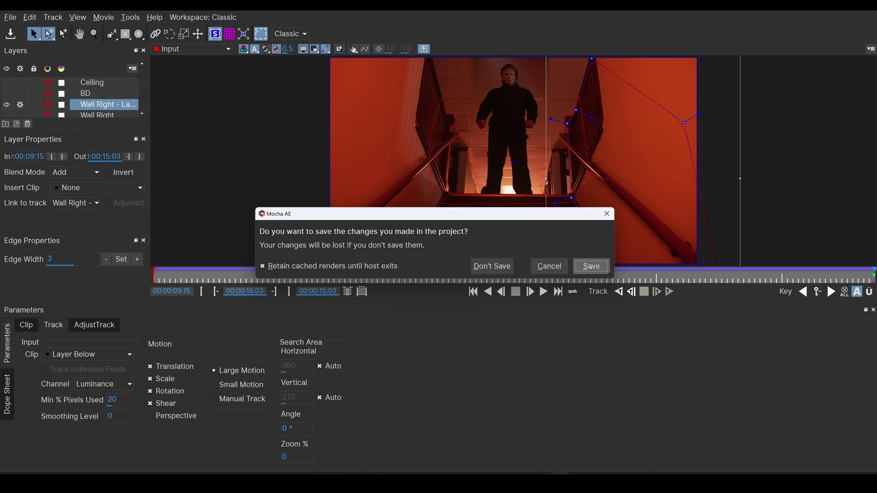
key(Return)
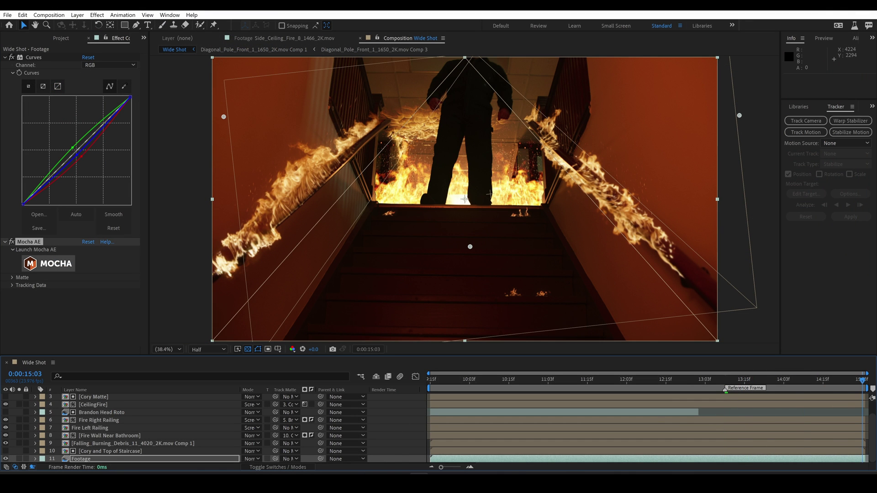
Add Diagonal_Pole_Front_1_1650_2K.mov, shift it earlier, and pre-compose it as Bannister Fire.
scroll(483, 294, up, 3)
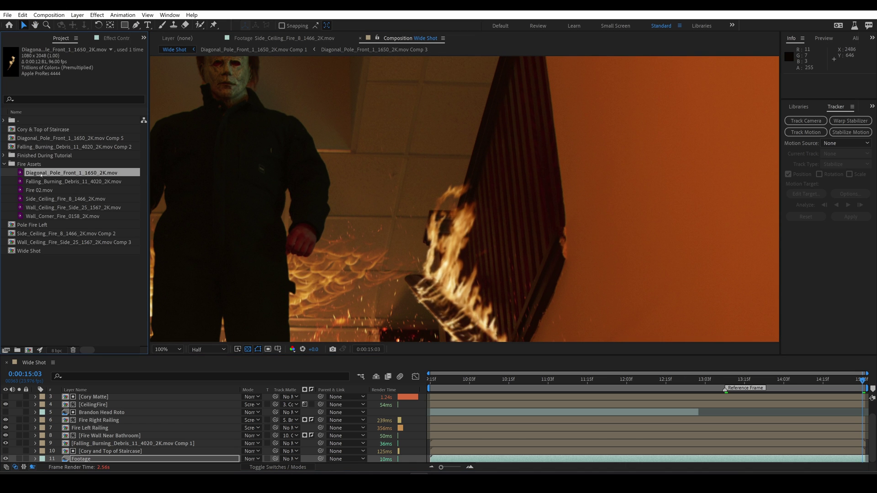
drag(70, 173, 565, 183)
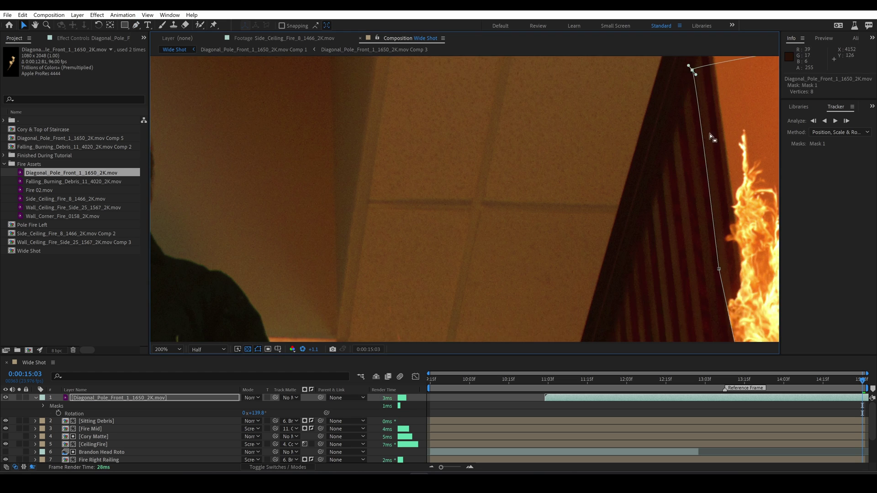
key(alt+Page_Up)
key(alt+Page_Up)
key(alt+Page_Up)
key(alt+Page_Up)
key(alt+Page_Up)
key(alt+Page_Up)
key(alt+Page_Up)
key(alt+Page_Up)
key(alt+Page_Up)
key(alt+Page_Up)
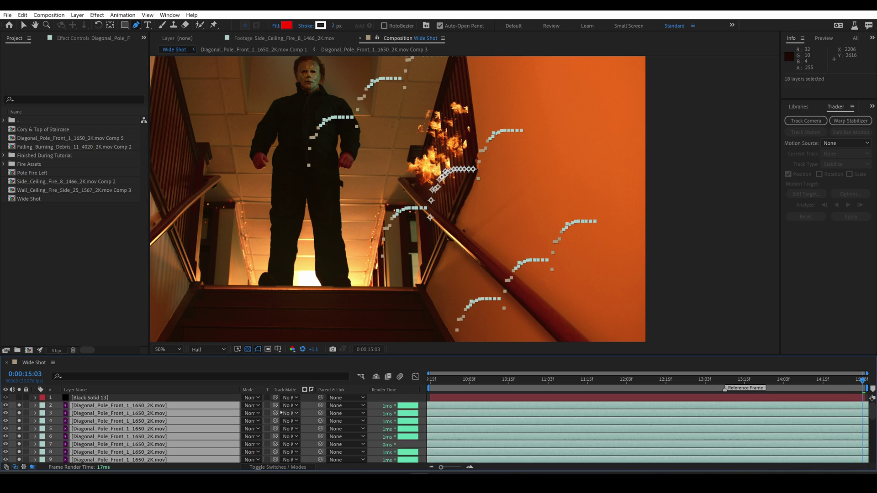
click(77, 15)
click(145, 324)
text(Ba)
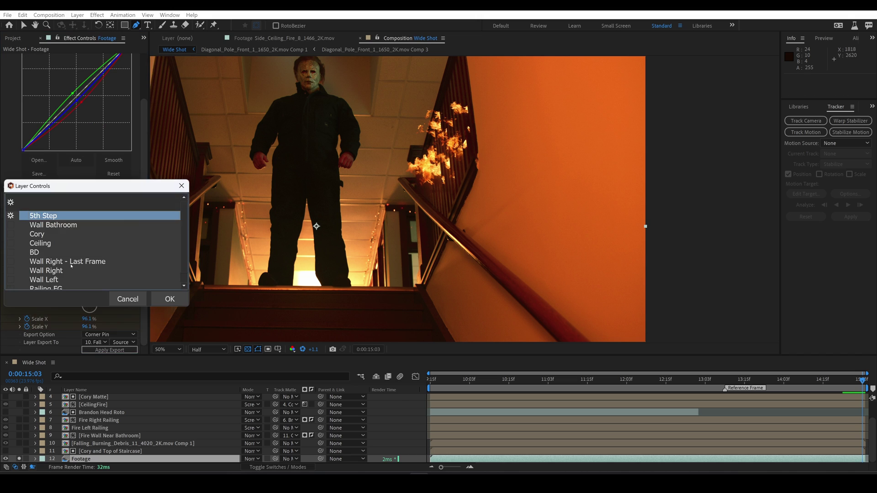
Pick the tracked shape and export its corner-pin data to the new target layer.
double_click(70, 261)
click(109, 342)
click(110, 222)
click(763, 381)
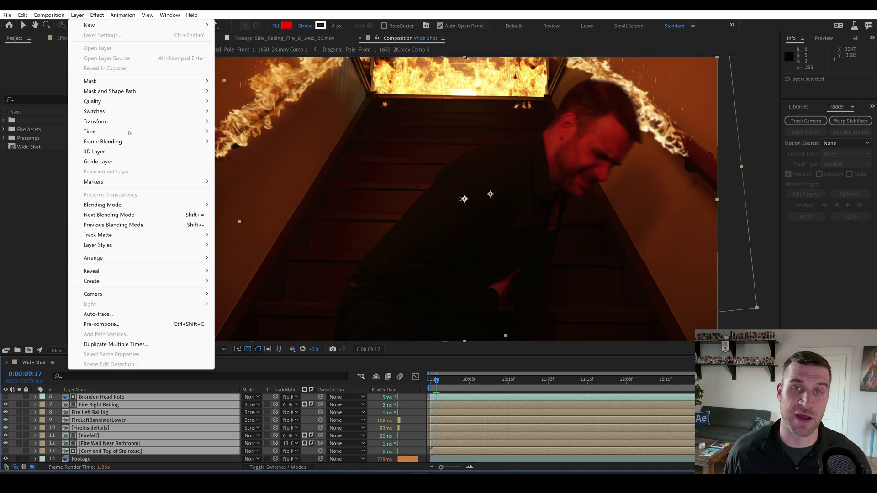
Pre-compose the fire layers as 'Fire Elements' with Screen blending mode.
click(96, 323)
text(Fire Elements)
key(Return)
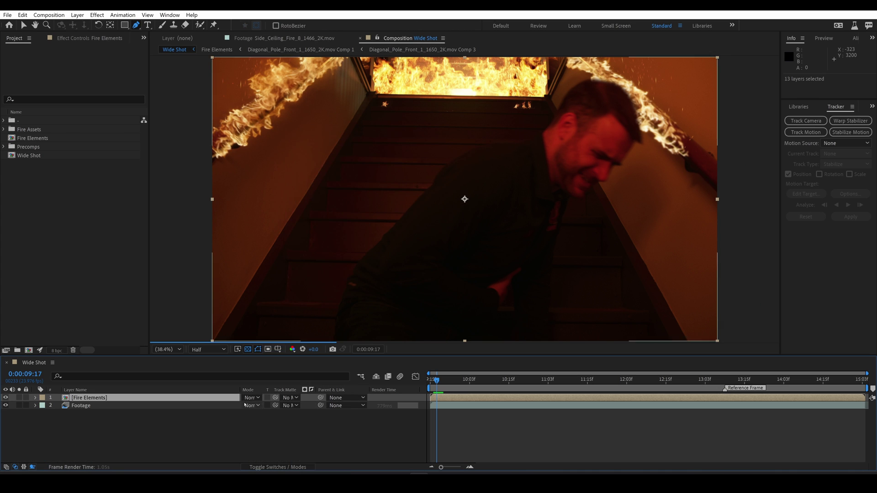
click(252, 396)
click(293, 182)
Apply a 15% Tint to the Fire Elements layer.
key(ctrl+space)
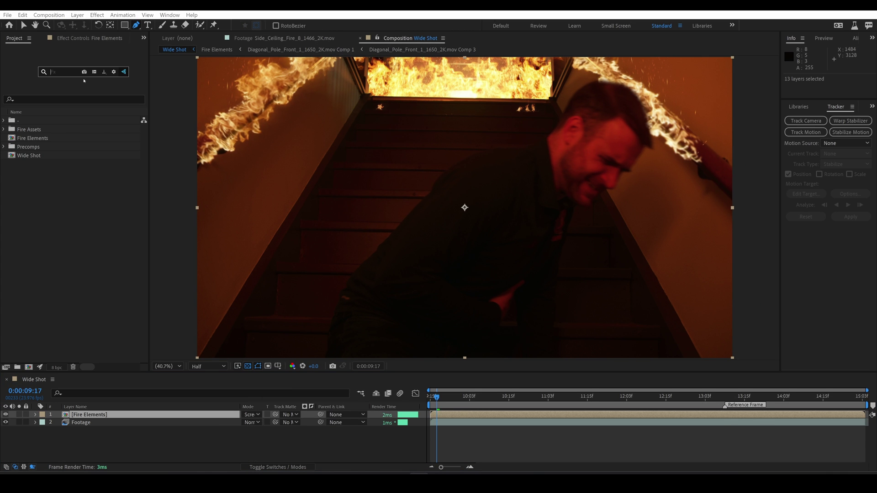
text(tint)
key(Return)
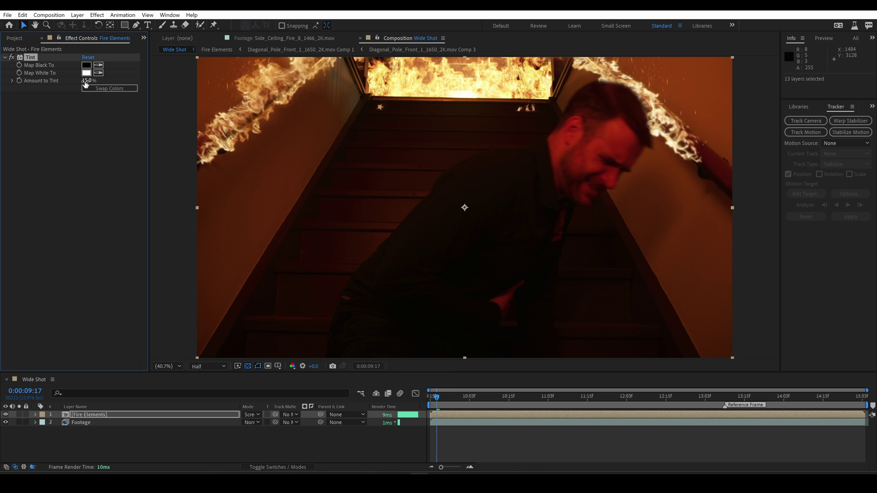
Add Deep Glow at 0.1 exposure, then duplicate it with a 2000 radius.
key(ctrl+space)
key(Return)
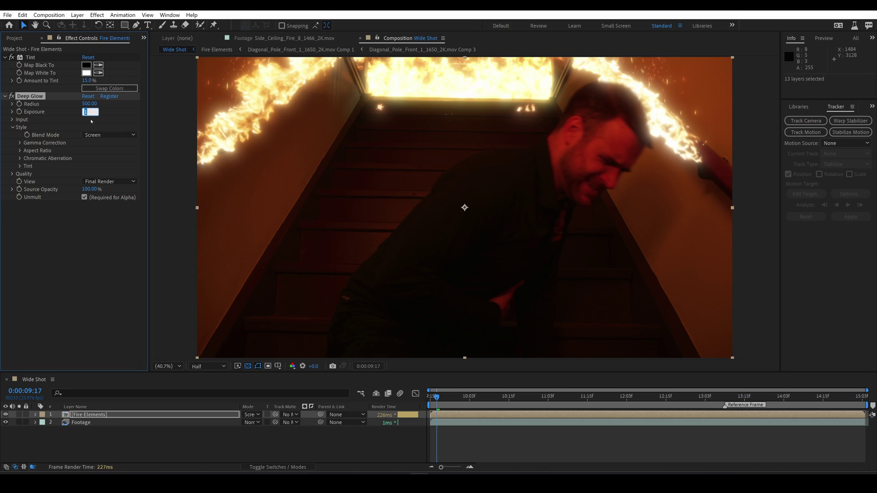
text(0.1)
key(Return)
key(ctrl+d)
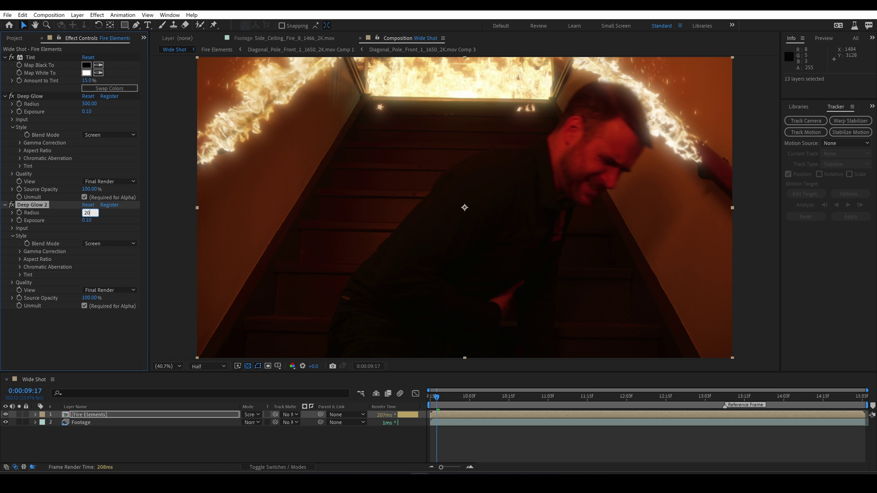
text(2000)
key(Tab)
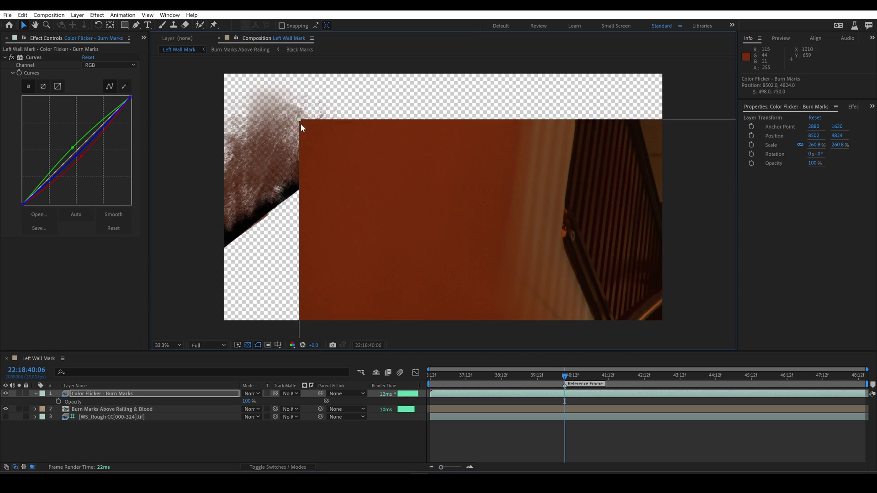
Scale the burn texture layer up to 346% to cover the wall and use layer 2 as its track matte.
drag(300, 121, 221, 70)
drag(275, 393, 202, 410)
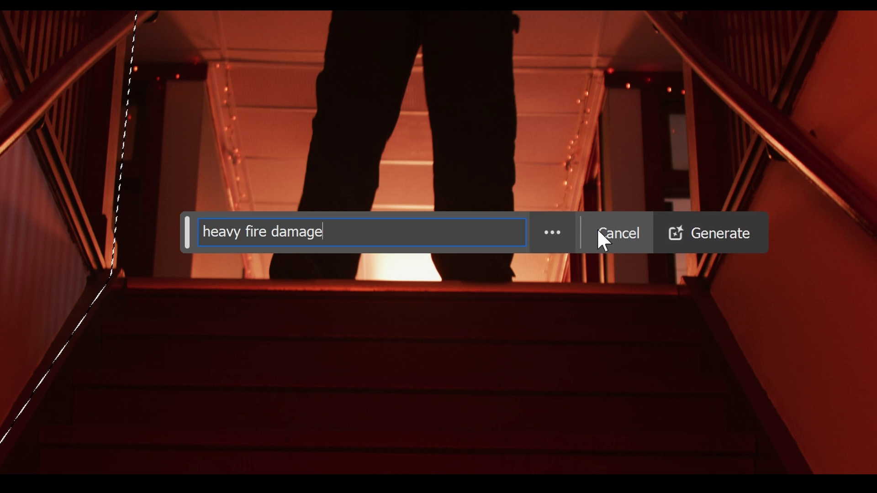
Generate the 'fire damage' fill on the selected left wall and preview the next generated variation.
click(603, 237)
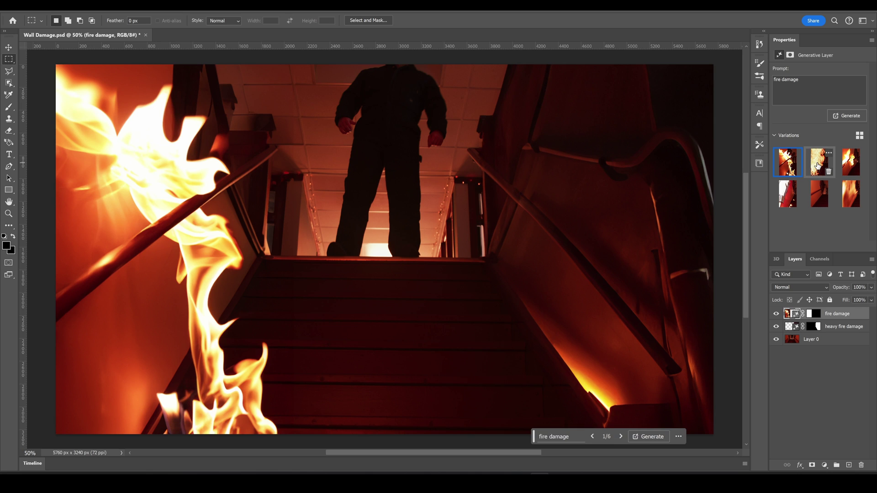
click(817, 165)
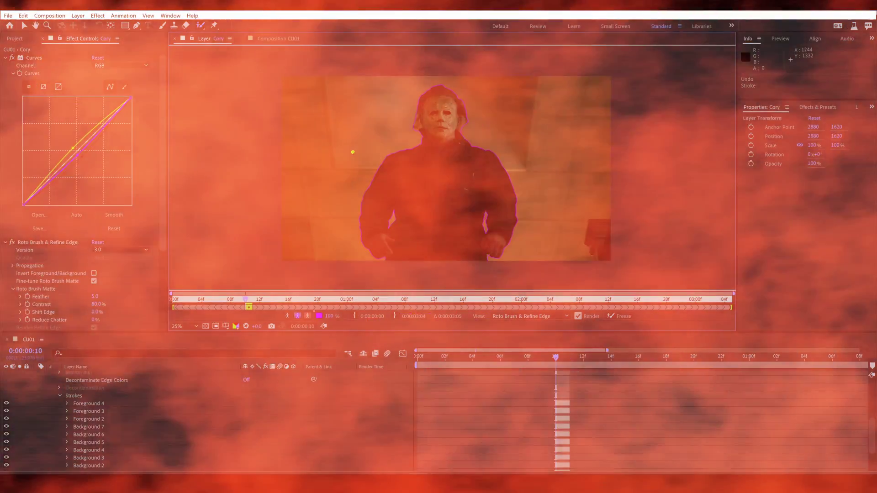
View the Cory layer at 100%, centre the mask's face, and refine the matte edge along the hood and hair.
key(slash)
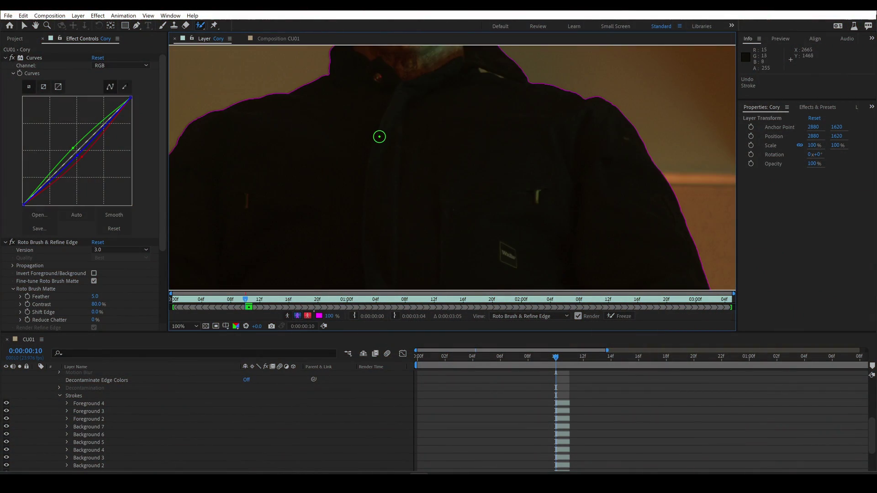
drag(378, 135, 389, 346)
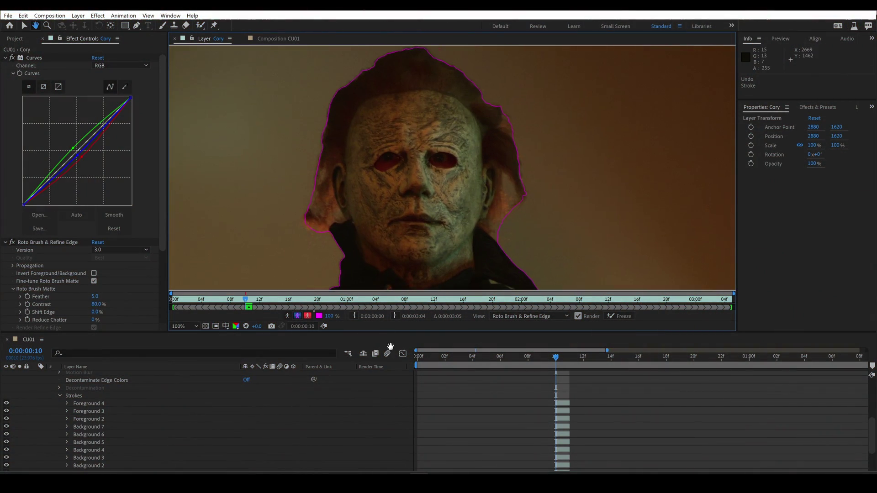
click(202, 26)
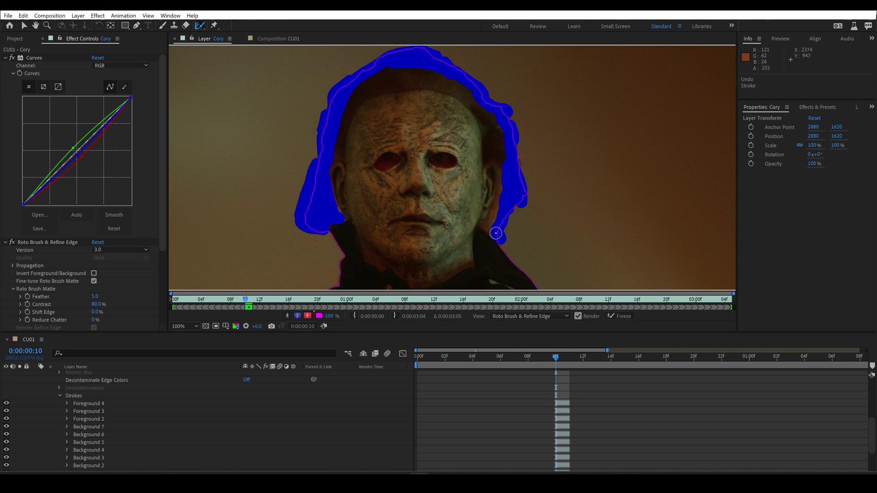
drag(353, 92, 353, 93)
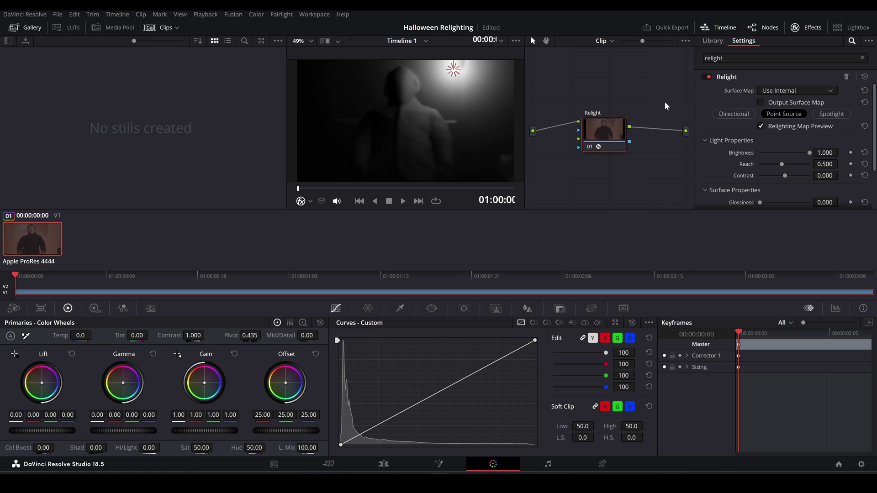
Turn on Output Surface Map in Relight, go to Deliver, and choose Relight_Normal as the normal map.
click(761, 104)
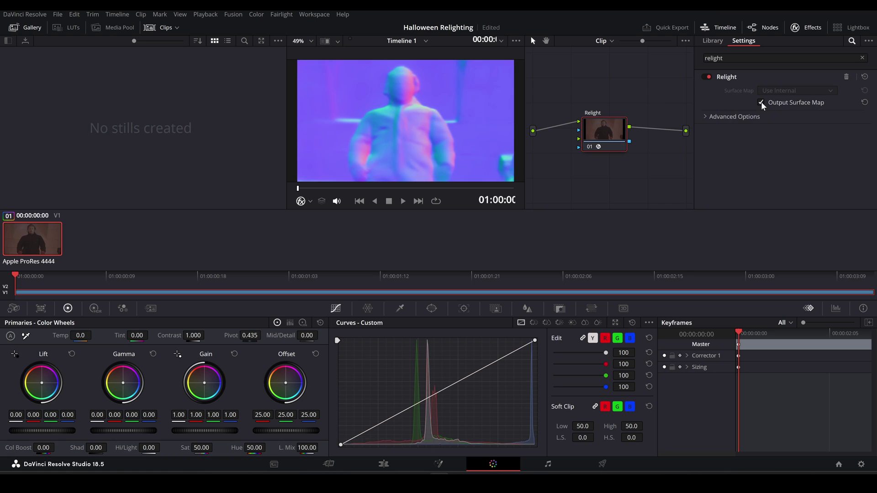
click(602, 464)
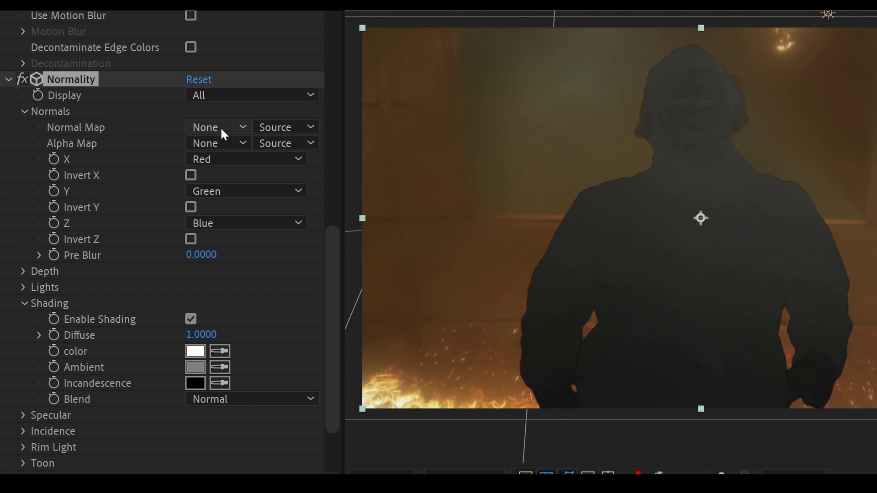
click(220, 127)
click(234, 173)
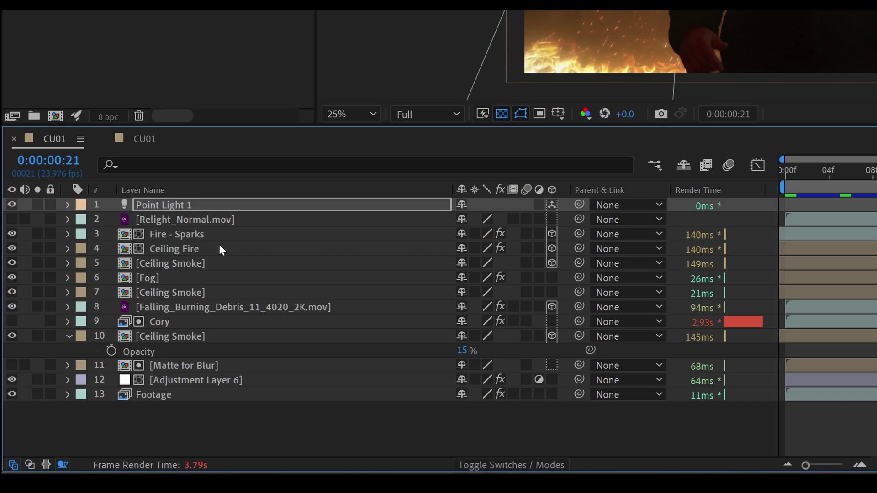
Set Accepts Lights to Off for Ceiling Fire, Fire - Sparks, Ceiling Smoke and the other fire layers.
click(115, 350)
ctrl+click(113, 346)
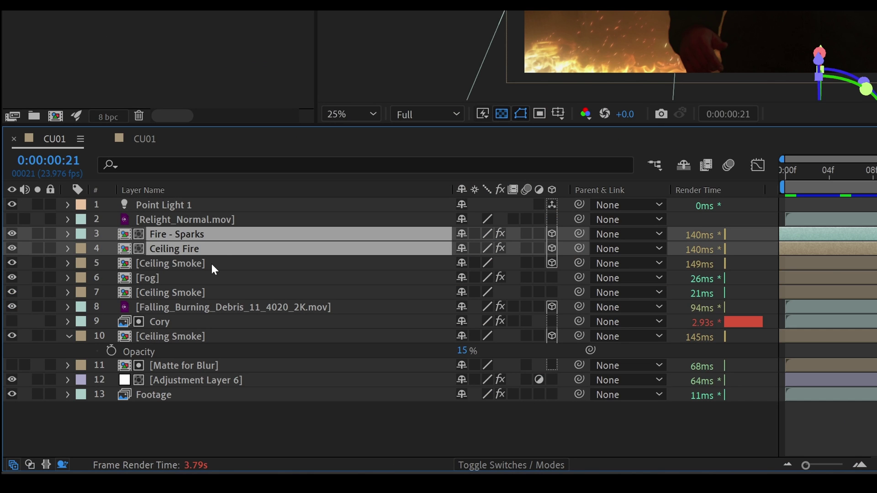
ctrl+click(110, 360)
ctrl+click(208, 313)
ctrl+click(209, 339)
key(a)
key(a)
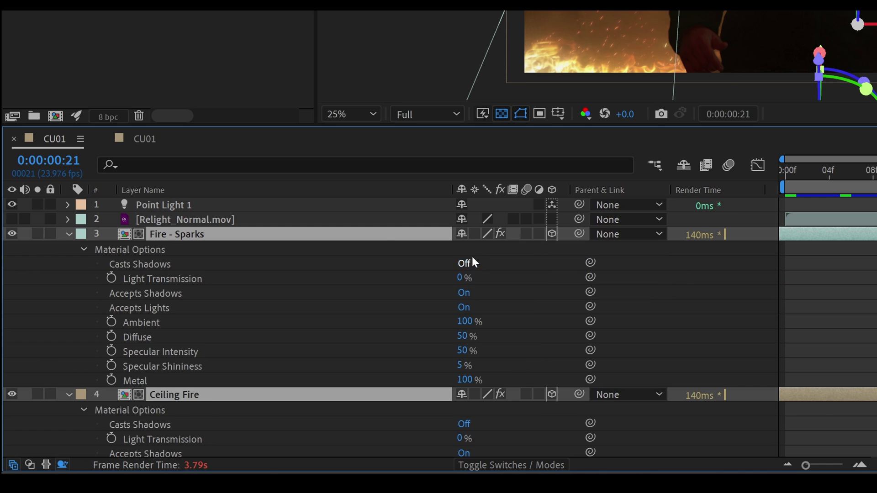
click(464, 308)
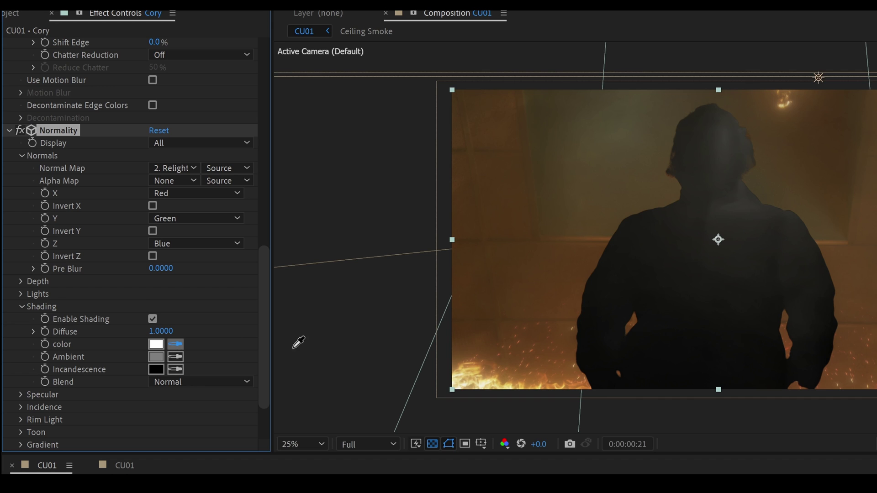
Give the Normality shading an orange colour sampled from the fire, blended in Screen mode.
click(477, 377)
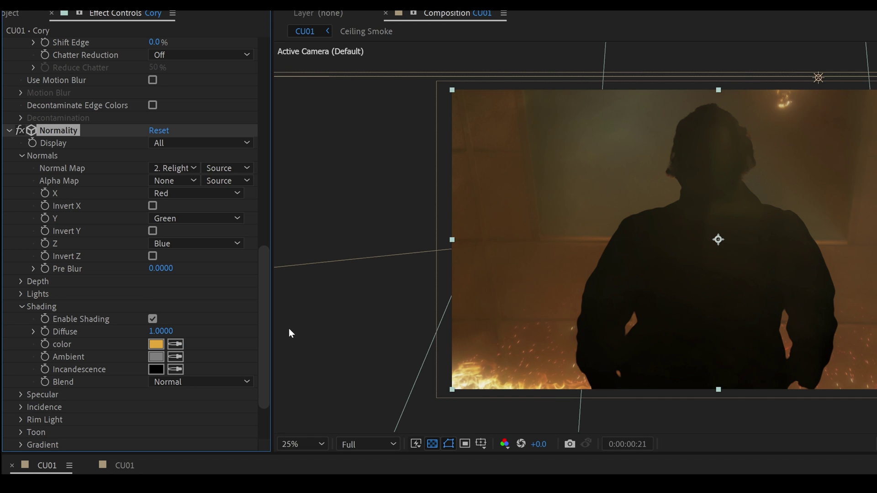
click(219, 383)
click(221, 396)
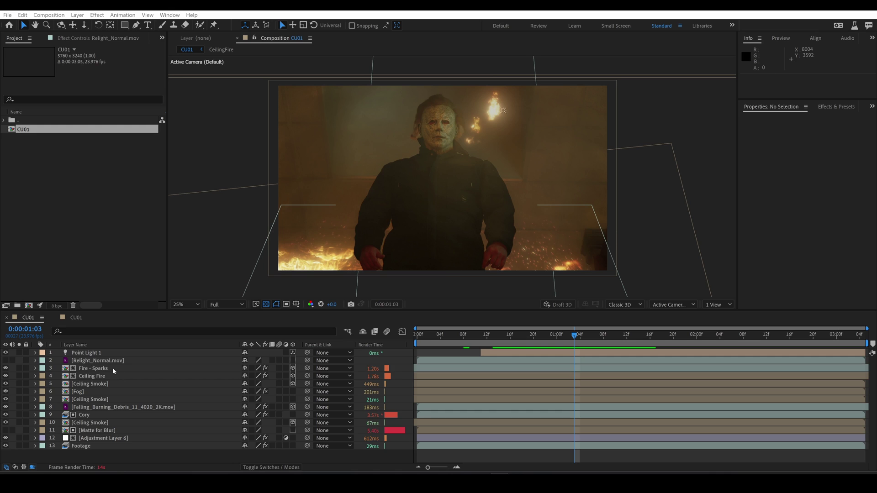
Precompose Fire - Sparks 2 and Ceiling Fire 2 into a precomp named FireForLW.
click(94, 368)
ctrl+click(94, 384)
click(77, 15)
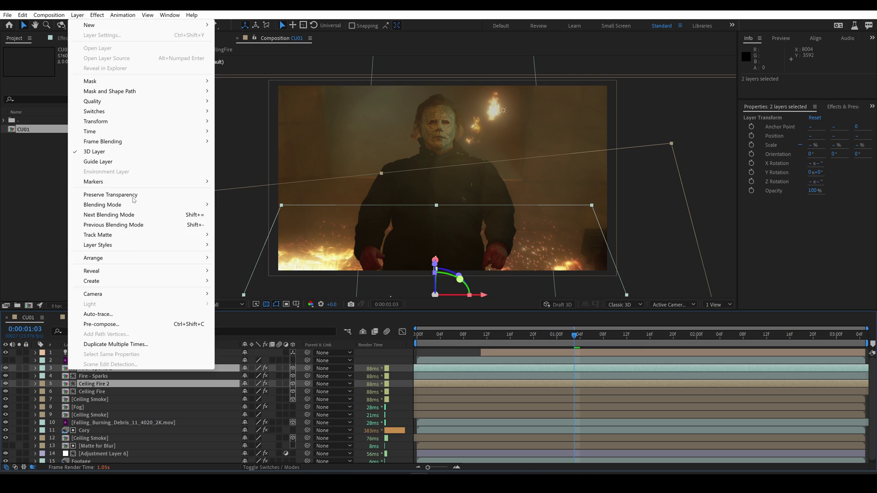
click(125, 322)
key(Return)
Run the rd_LightWrap script on the Cory layer and set Contamination to 150.
click(84, 415)
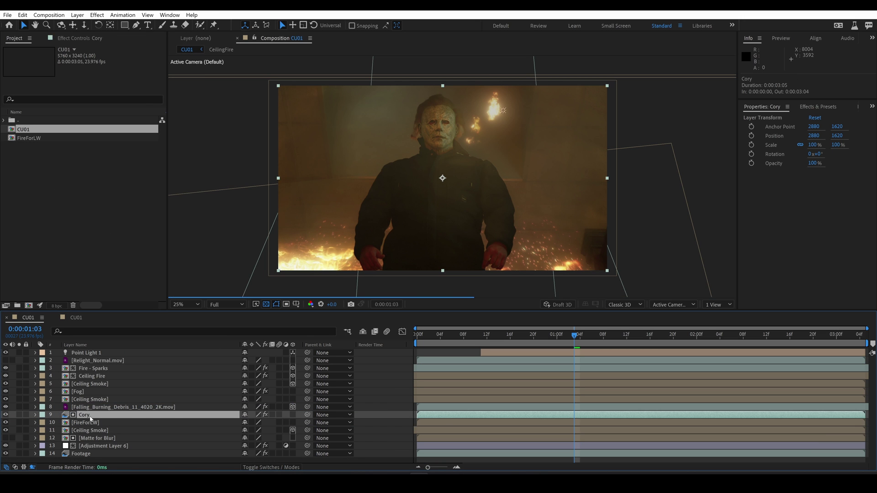
click(7, 14)
mouse_move(147, 268)
click(180, 353)
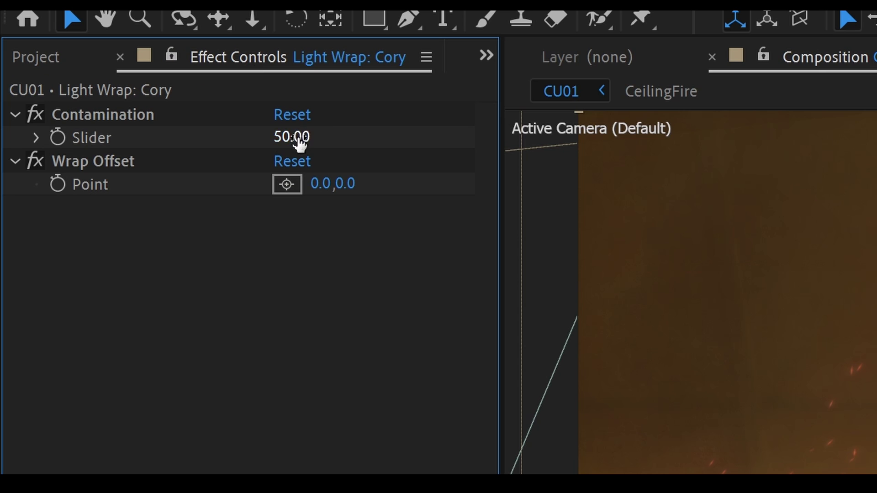
text(0)
key(Return)
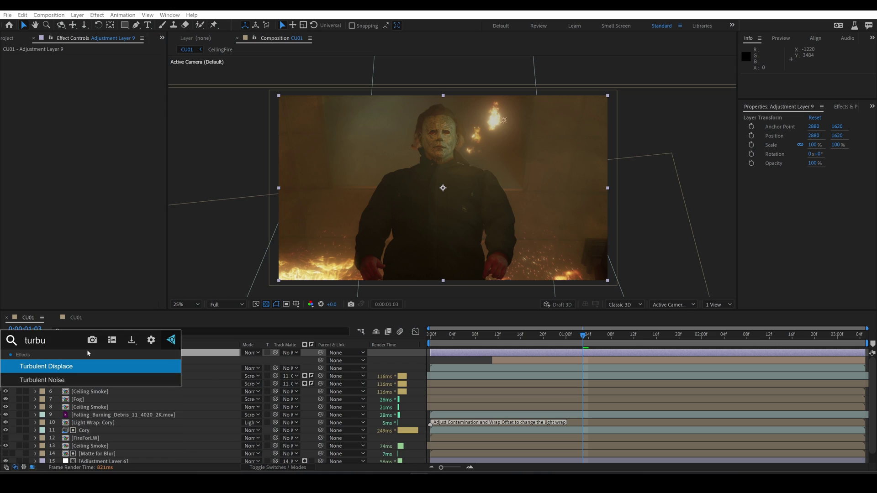
Apply Turbulent Displace to the new Adjustment Layer 9 above the actor.
key(Return)
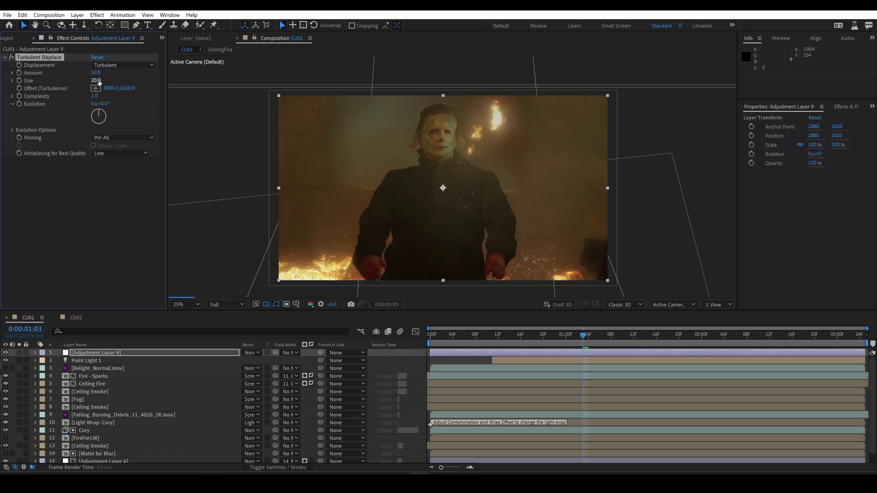